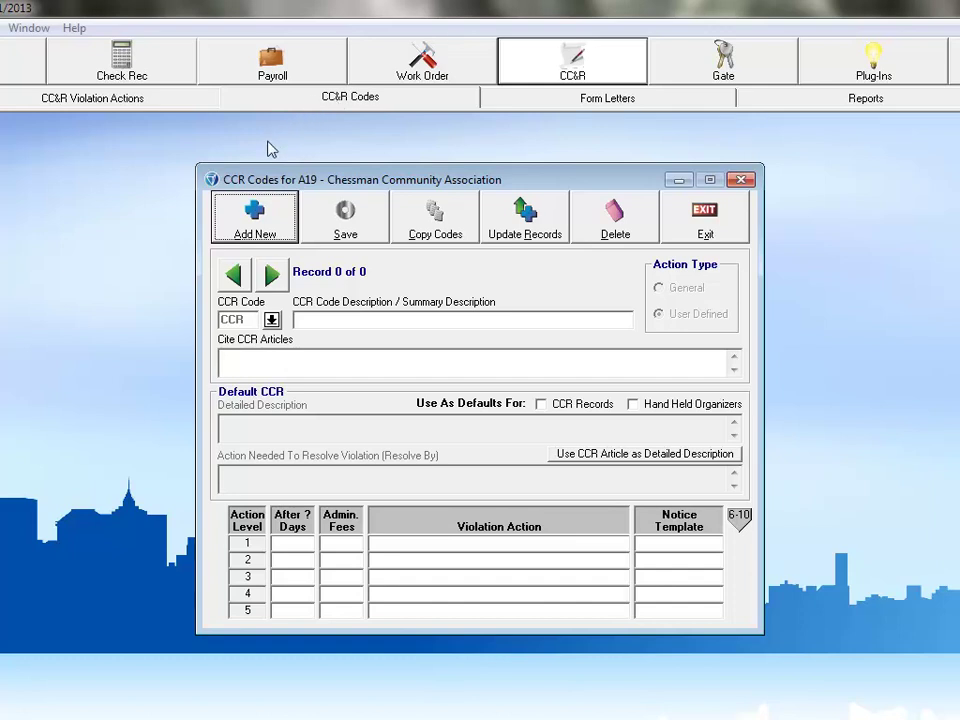
Step: Add a new CCR code BAR with the description "Articles on Balcony"
left_click(254, 214)
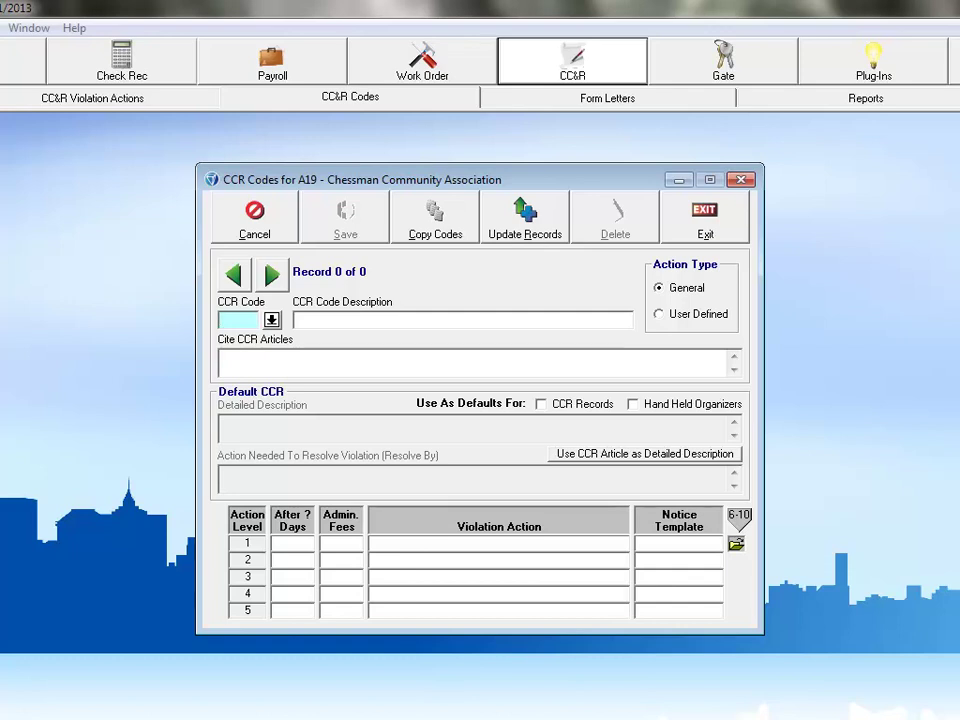
type("BAR")
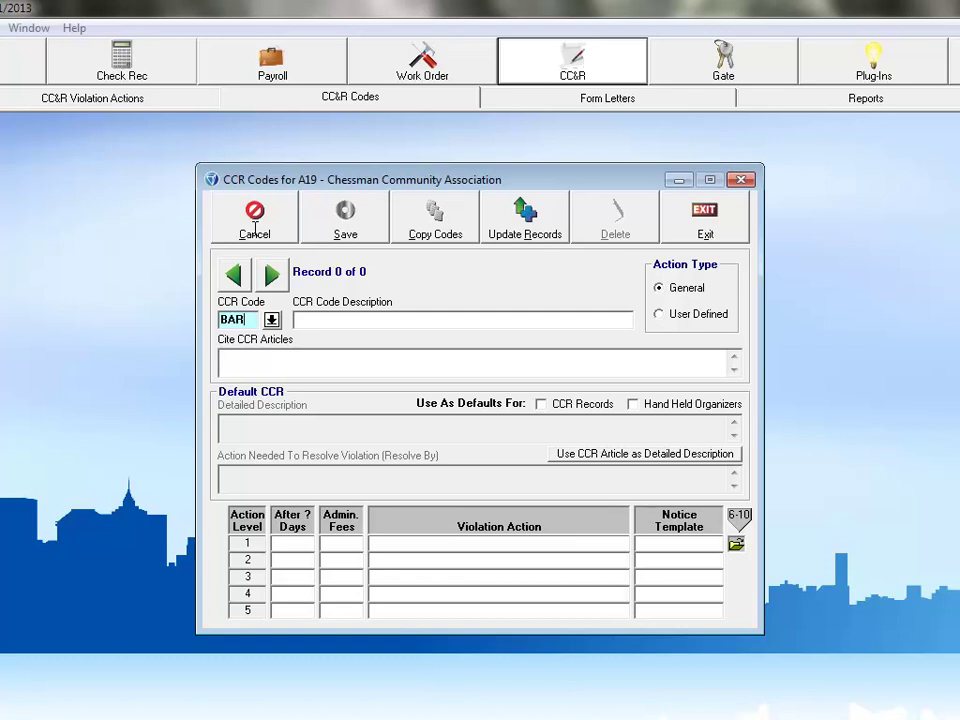
left_click(320, 317)
type("A")
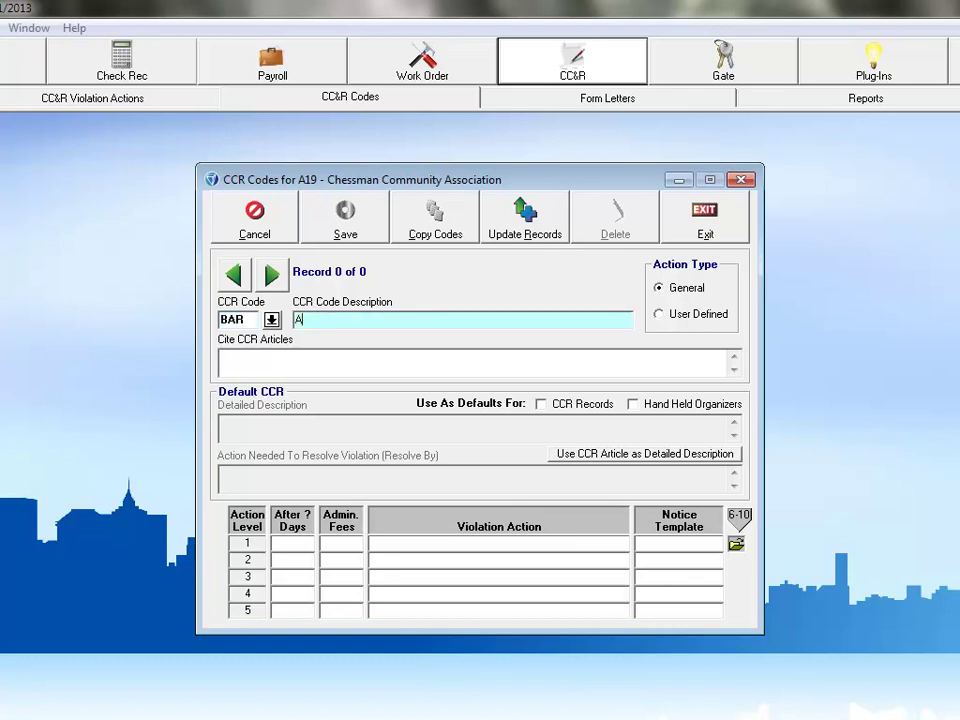
type("rticles on Balcony")
Step: Paste the Article 5, Section b text on balcony storage and hung articles as the cited CCR article and check its ending
left_click(418, 360)
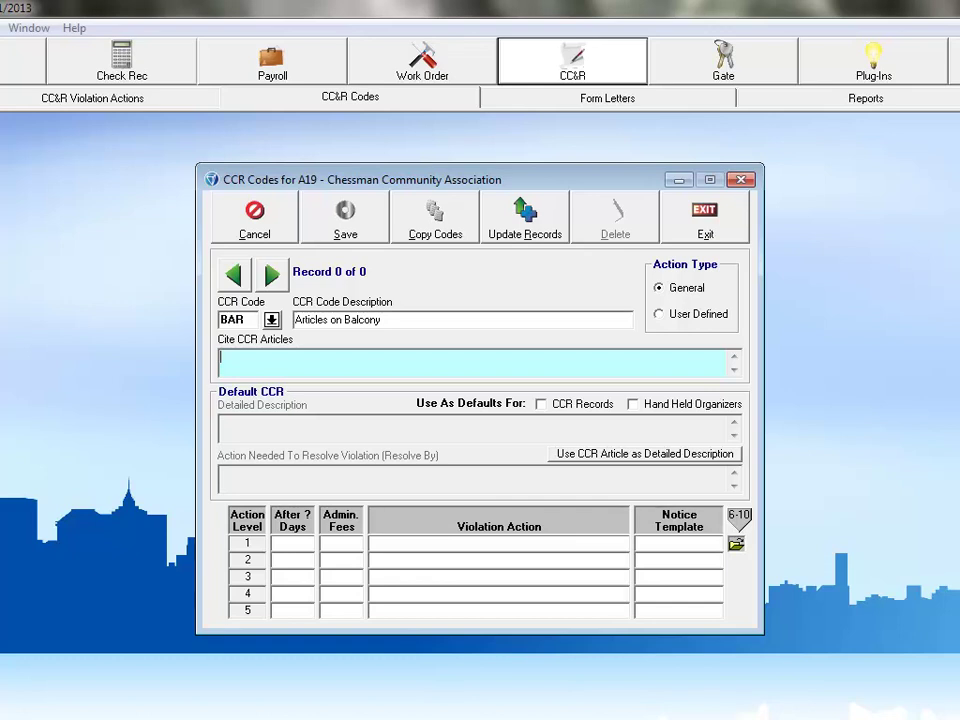
key("ctrl+v")
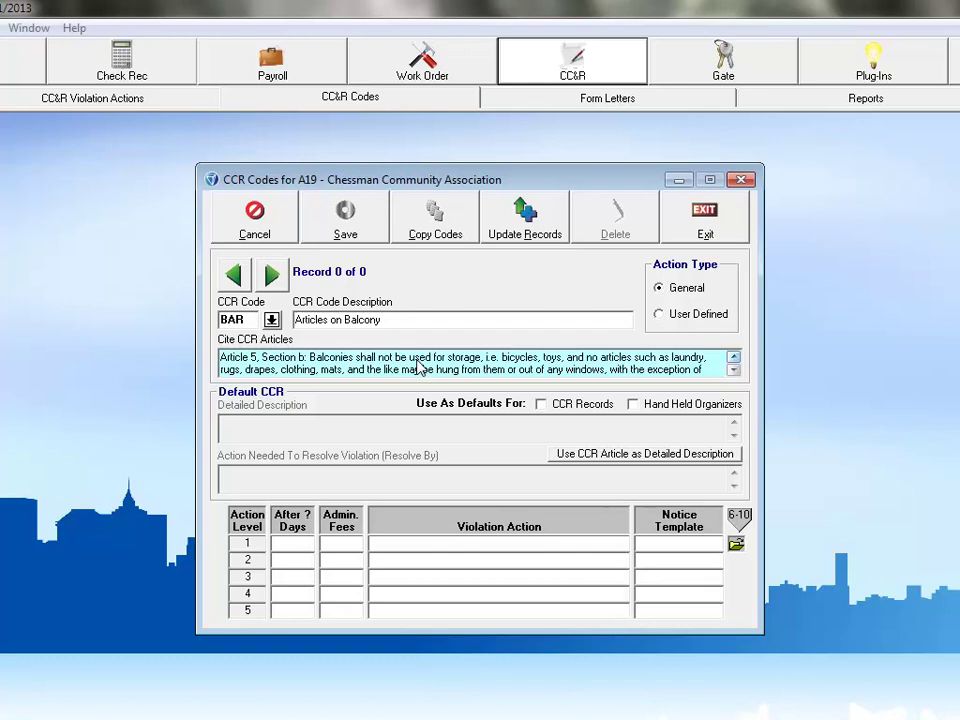
left_click(736, 372)
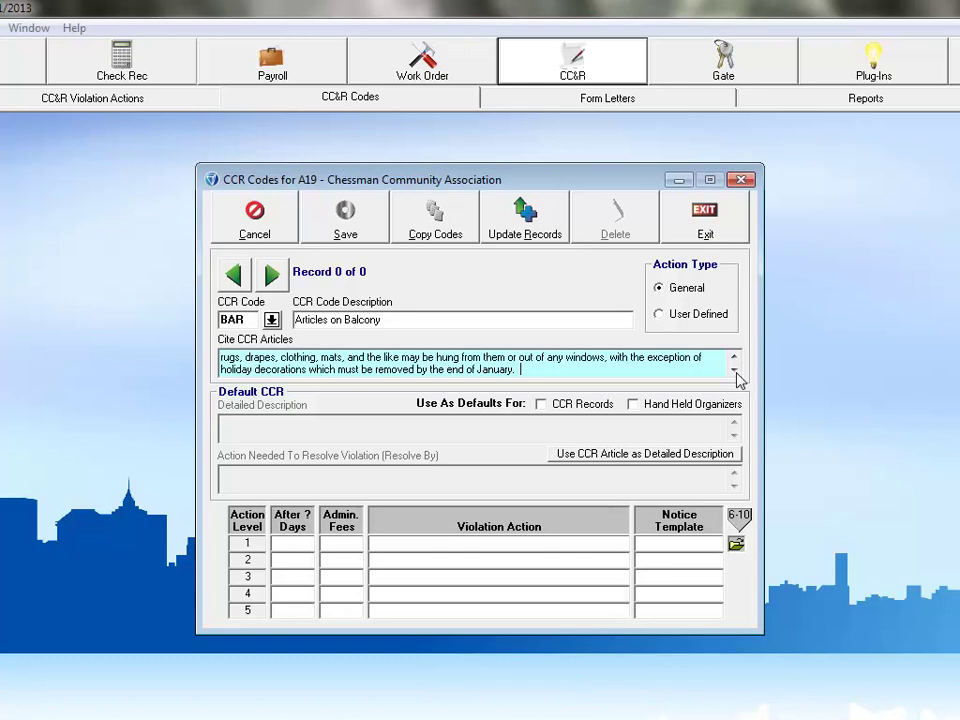
Step: Enable defaults for CCR Records and Hand Held Organizers, and describe laundry, clothing, mats or similar items on the balcony violating the association's Rules & Regulations
left_click(540, 406)
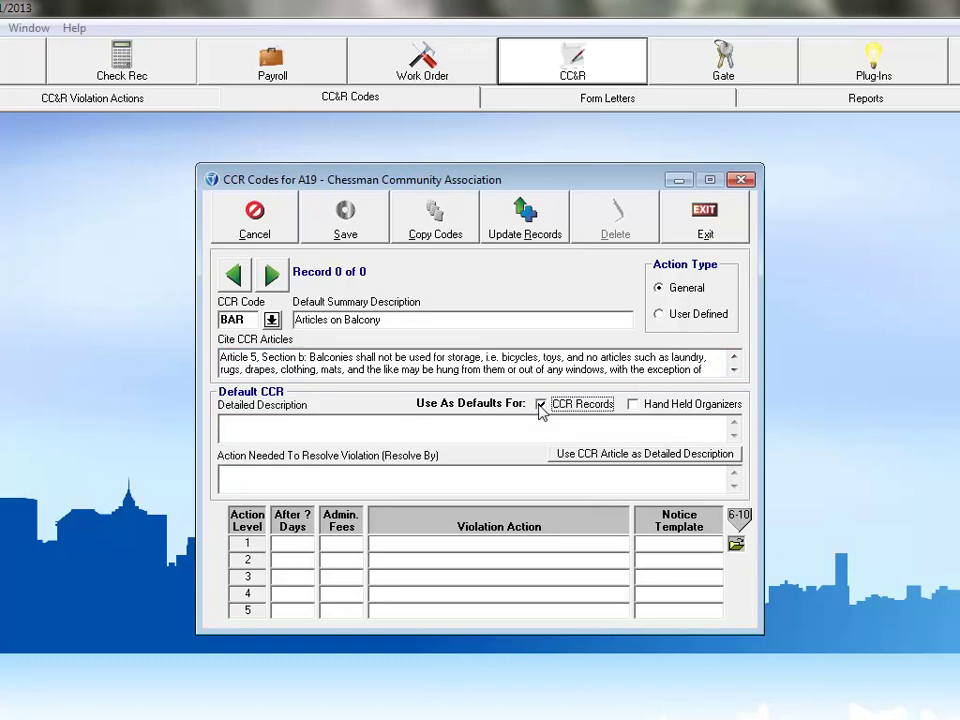
left_click(633, 404)
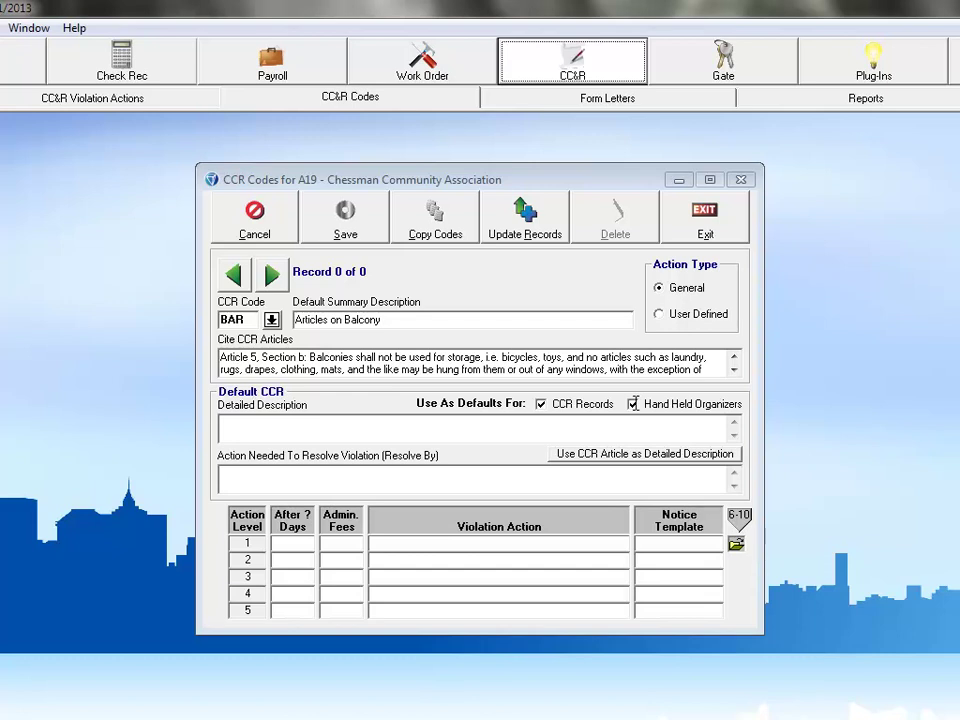
left_click(312, 427)
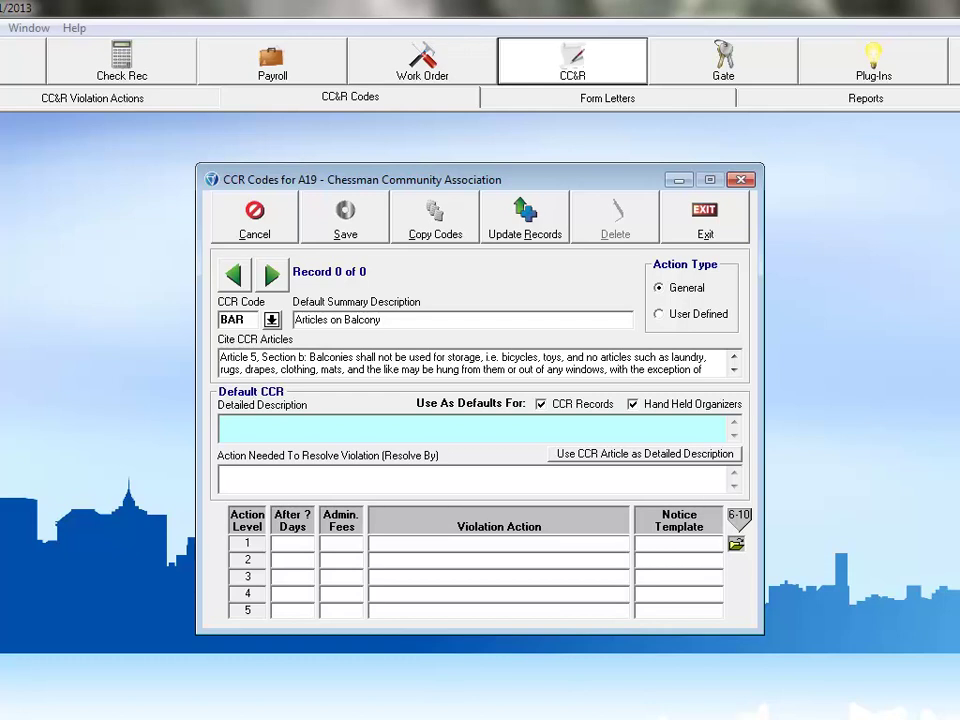
type("There are articles on your balcony, which appear to be laundry, clothing, mats, or another similar item which is in violation of the association's Rules & Regulations.")
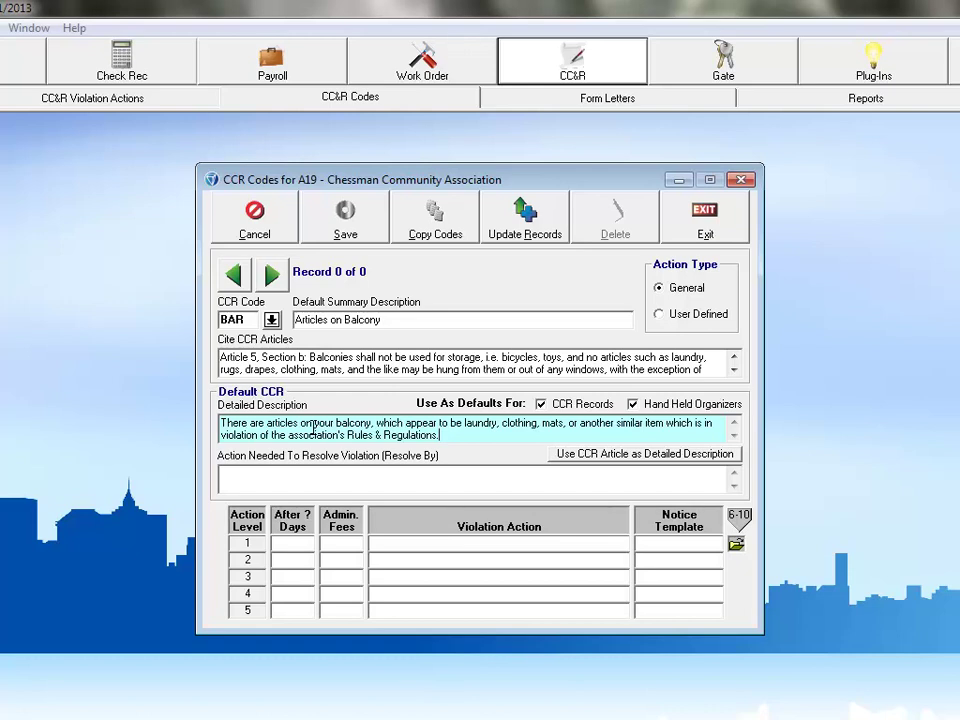
Step: Enter the resolving action: please remove these and any other articles violating the Rules & Regulations from your balcony upon receipt of this letter
left_click(251, 470)
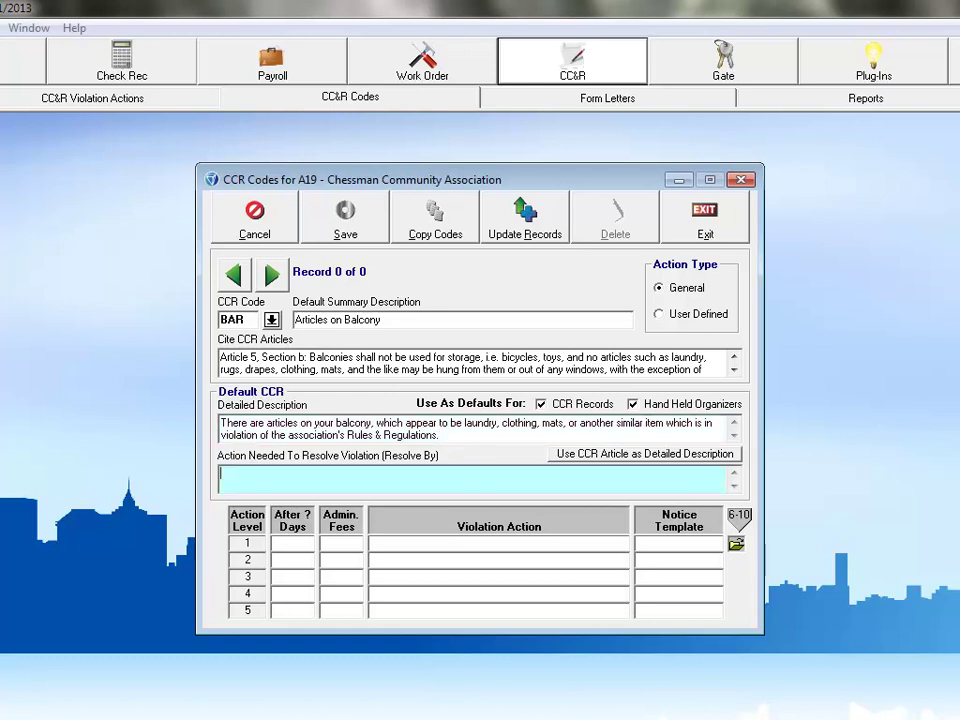
type("Please remove these and any other articles which are in violation of the Rules & Regulations from your balcony upon receipt of this letter.")
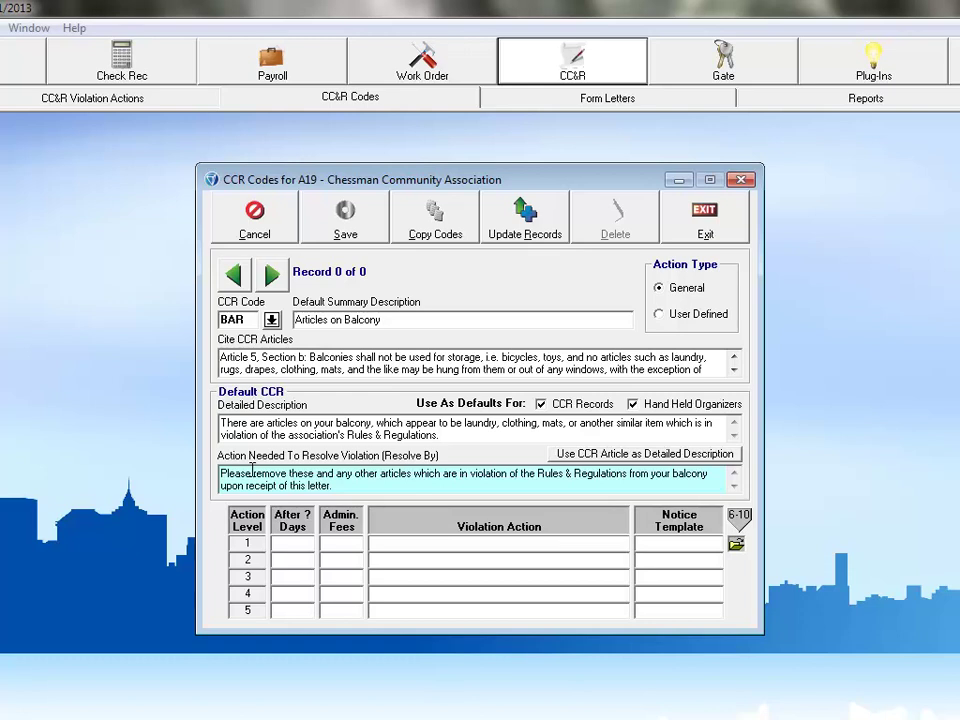
Step: Define action level 1 as "First Violation Notice" after 0 days with a $0.00 fee and the First ACC Viol. letter template
left_click(305, 543)
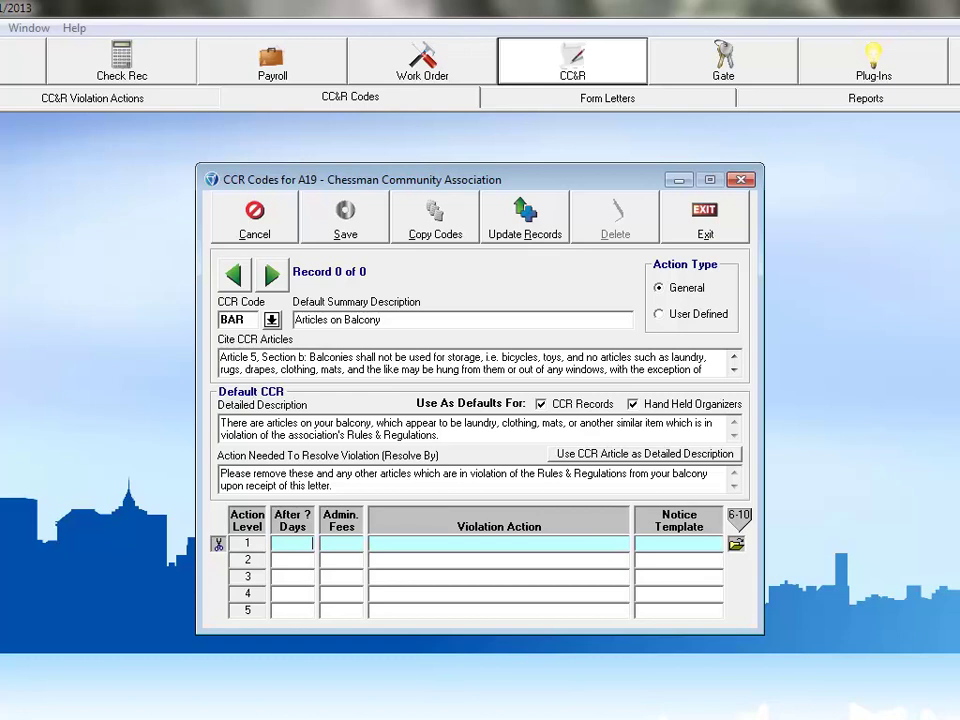
type("0")
key("Tab")
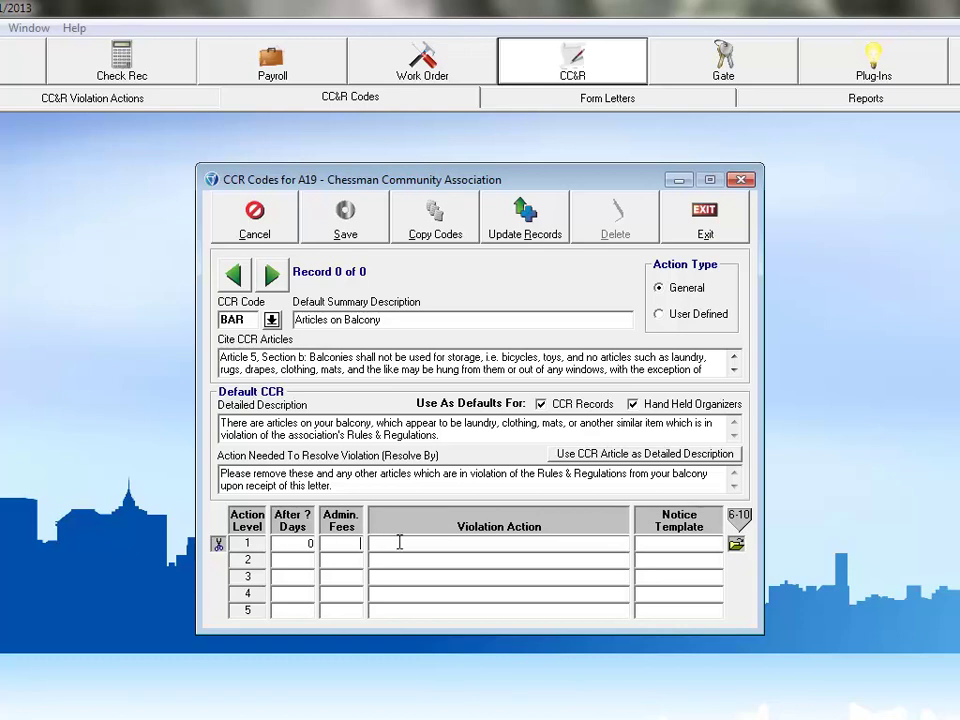
key("Tab")
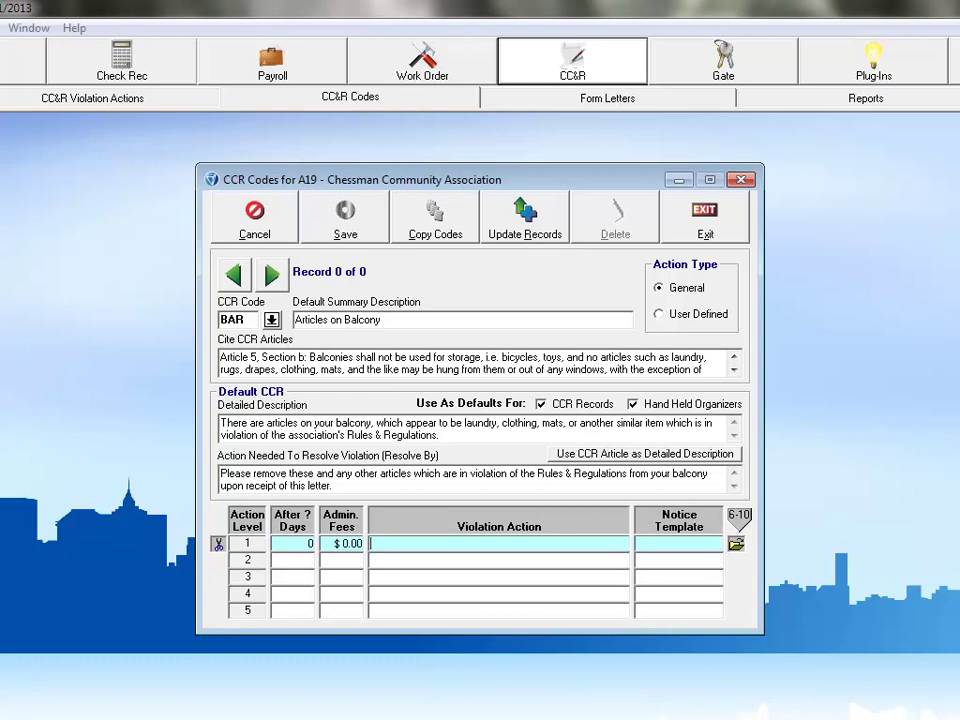
type("First Violation Notice")
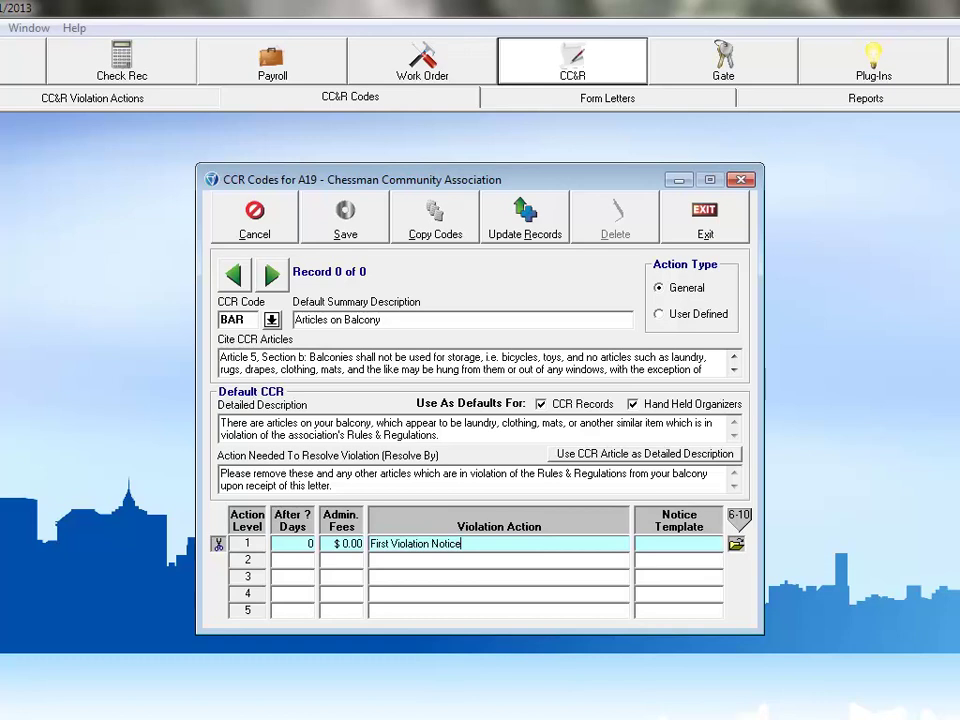
key("Tab")
left_click(736, 545)
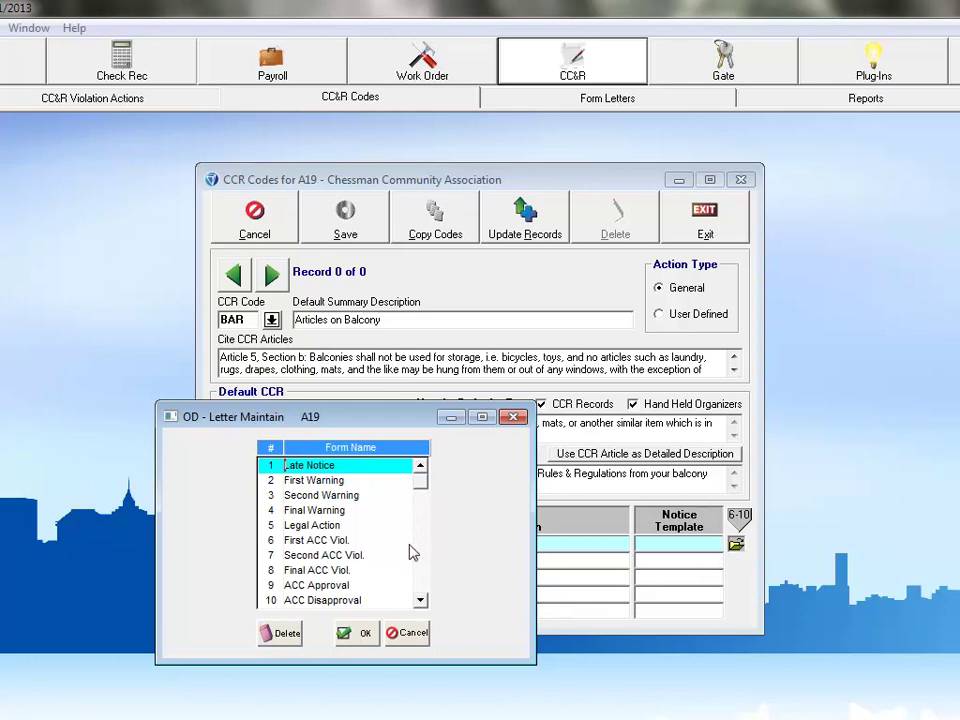
left_click(297, 541)
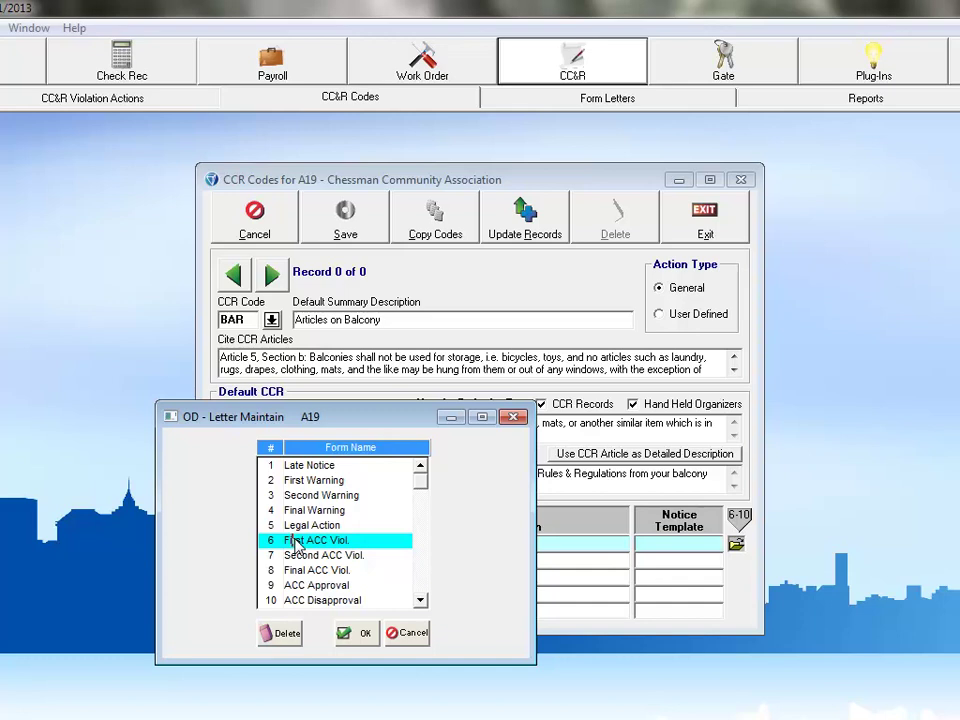
left_click(355, 634)
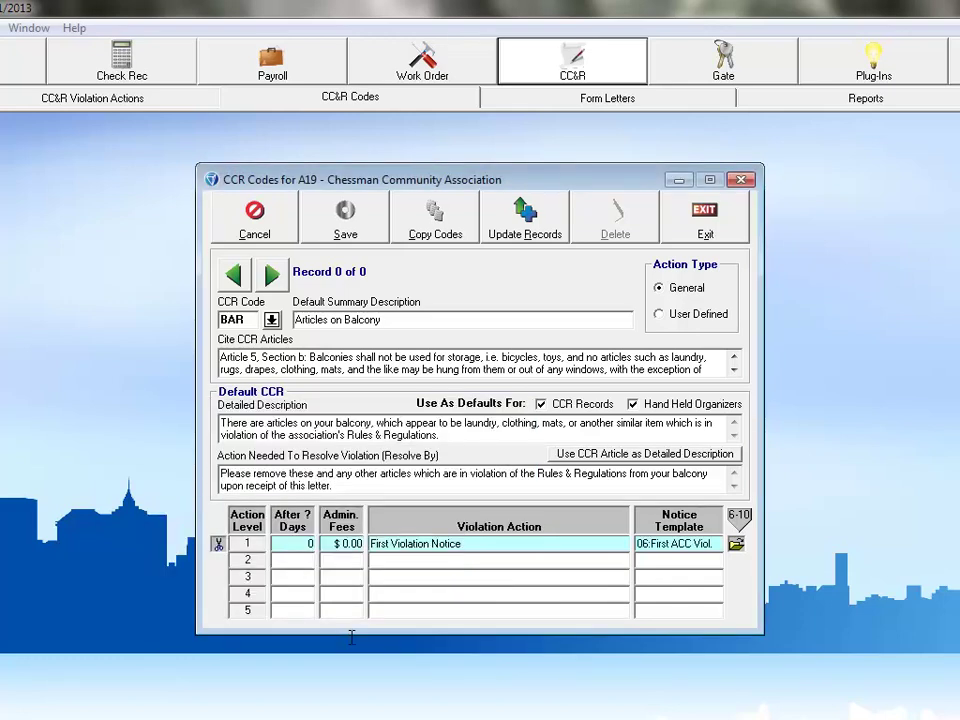
Step: Define action level 2 as "Second Violation Notice" after 15 days with a $0.00 fee and the Second ACC Viol. letter template
left_click(312, 560)
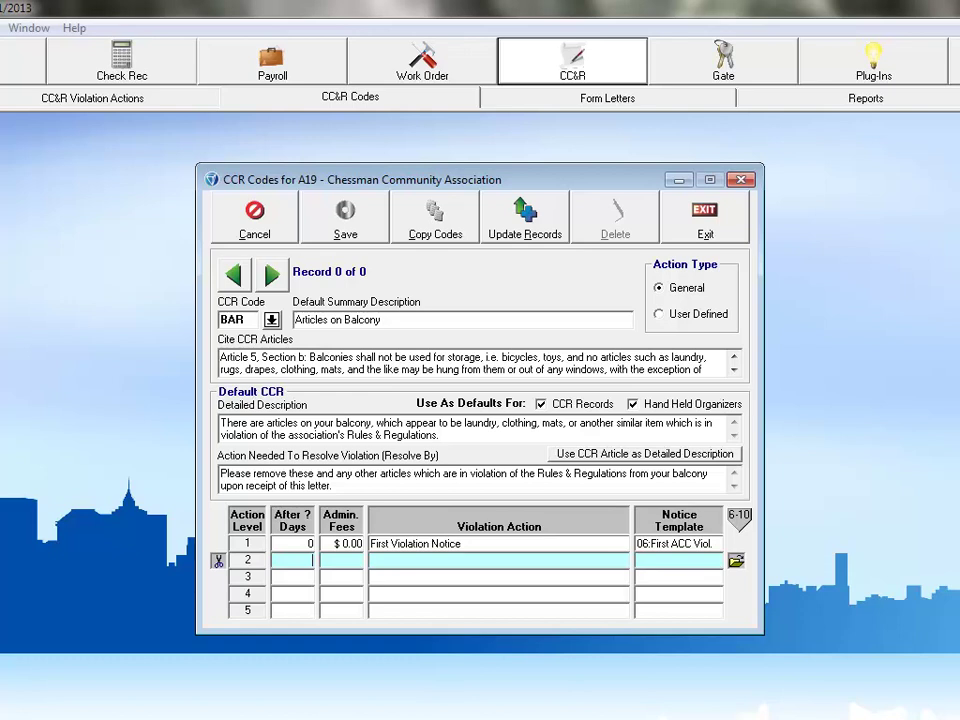
type("15")
key("Tab")
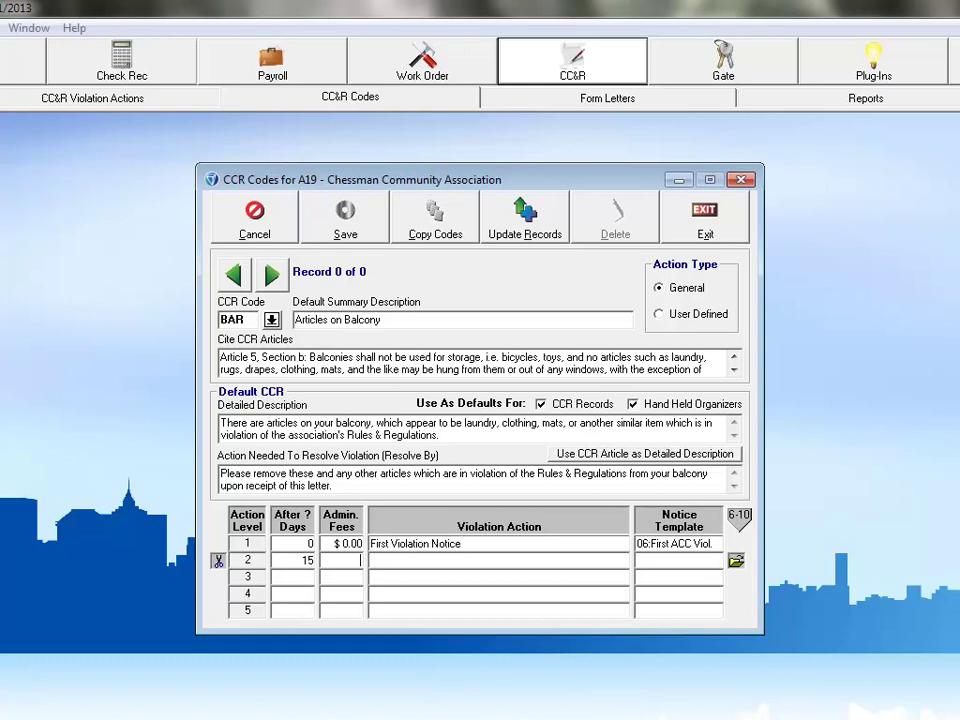
key("Tab")
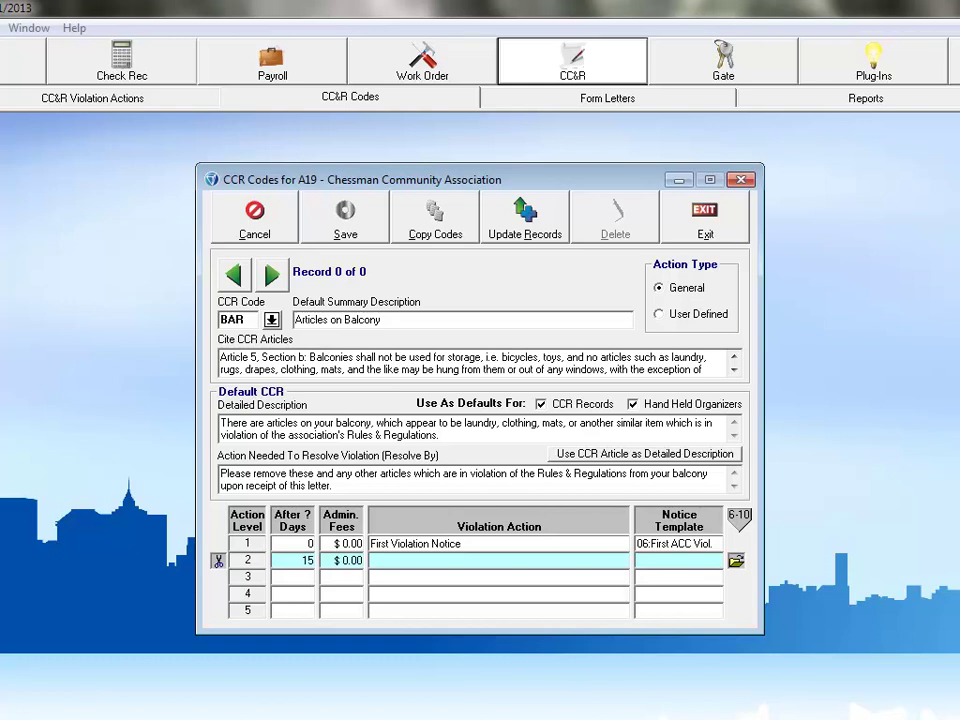
type("Second Vio")
type("lation Notice")
key("Tab")
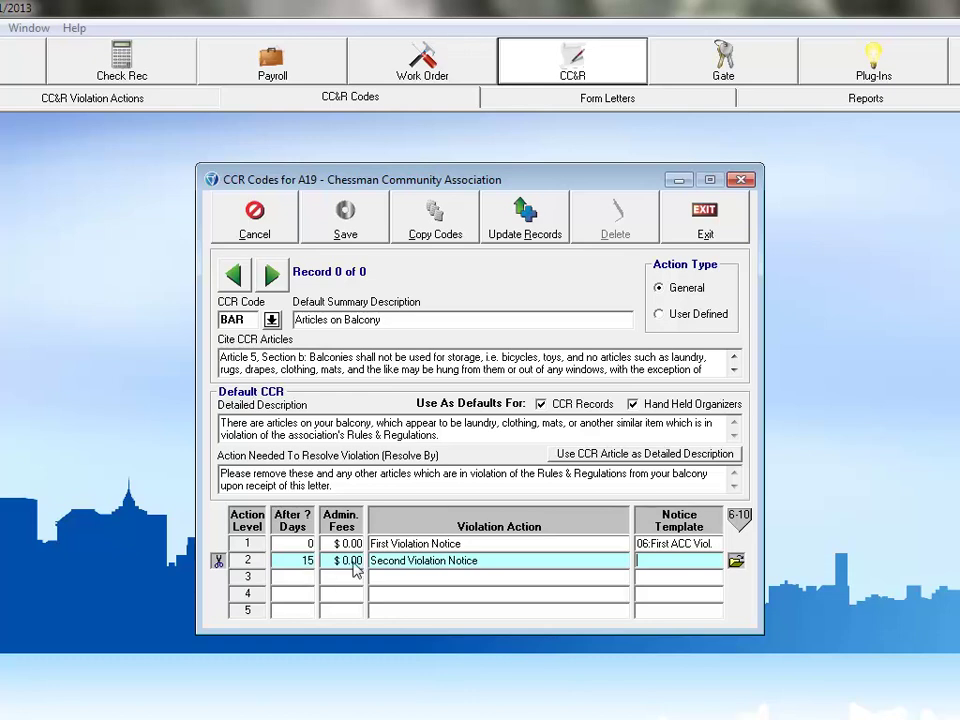
left_click(736, 563)
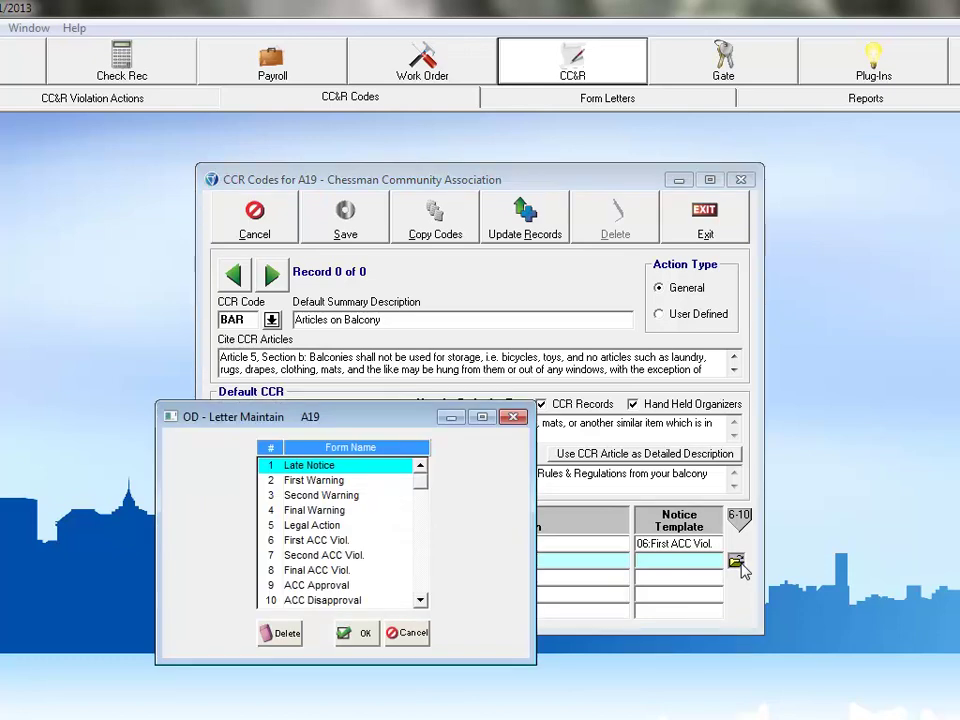
left_click(327, 557)
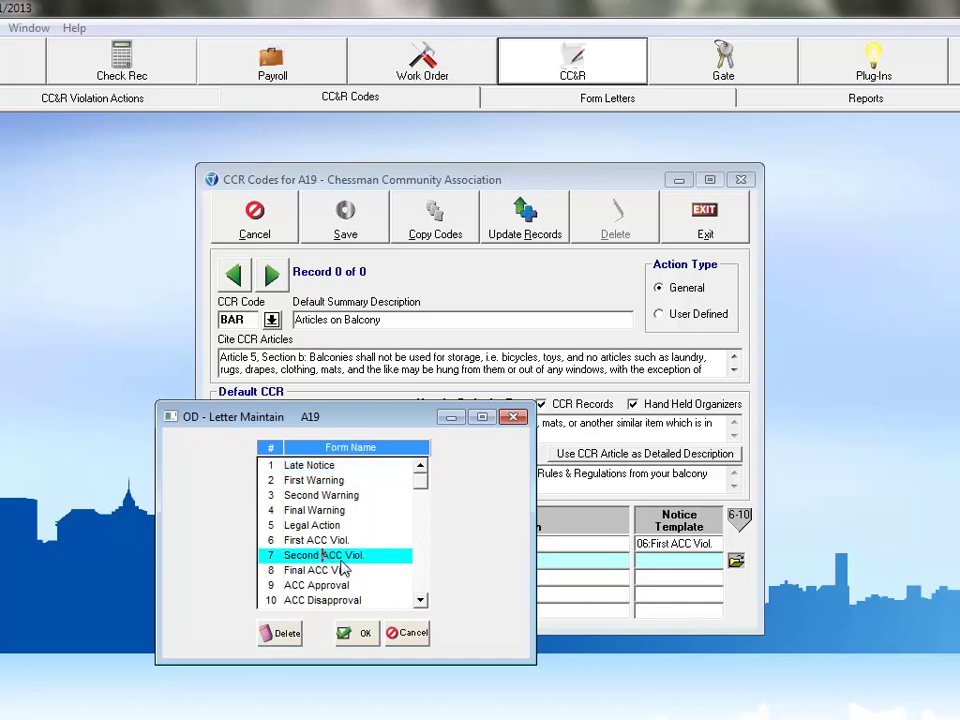
left_click(362, 636)
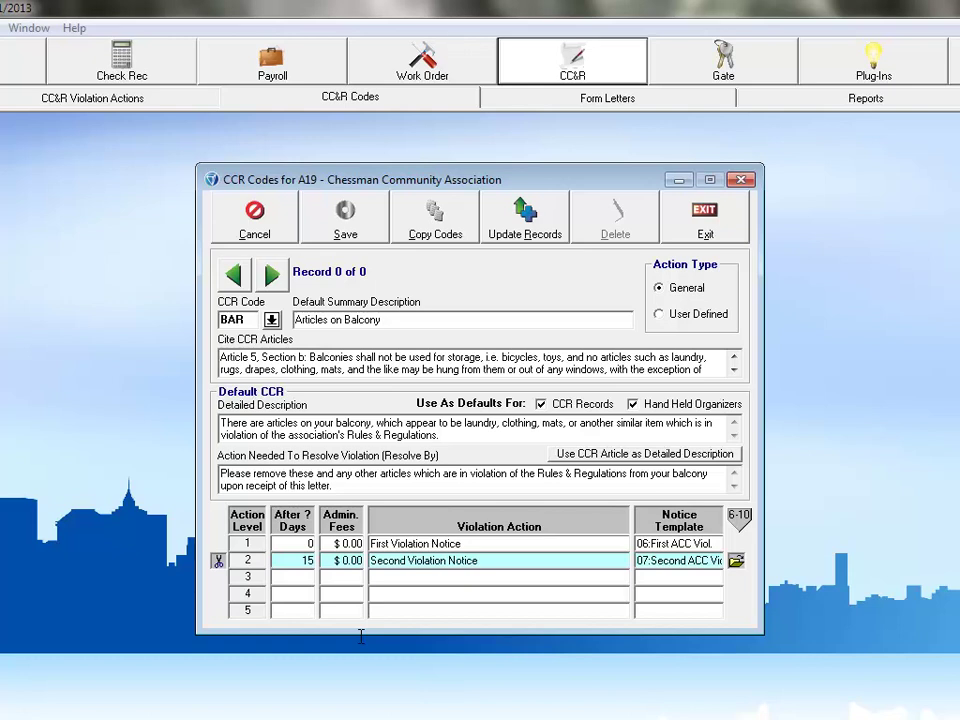
Step: Define action level 3 as "Final Violation Notice" after 30 days with a $100 fee and the Final ACC Viol. letter template
left_click(303, 578)
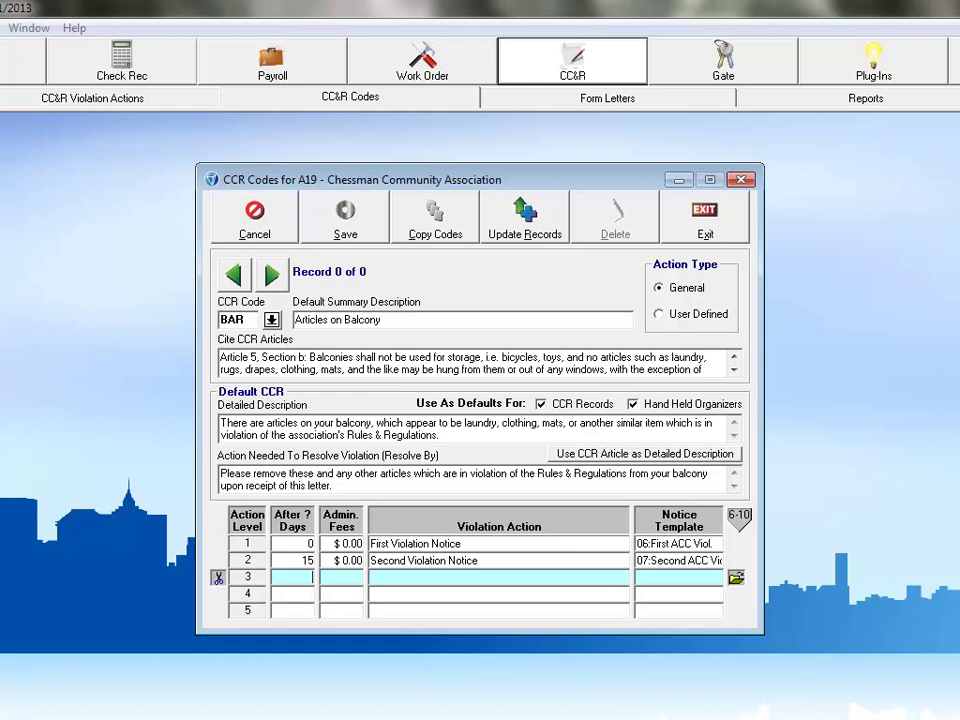
type("30")
key("Tab")
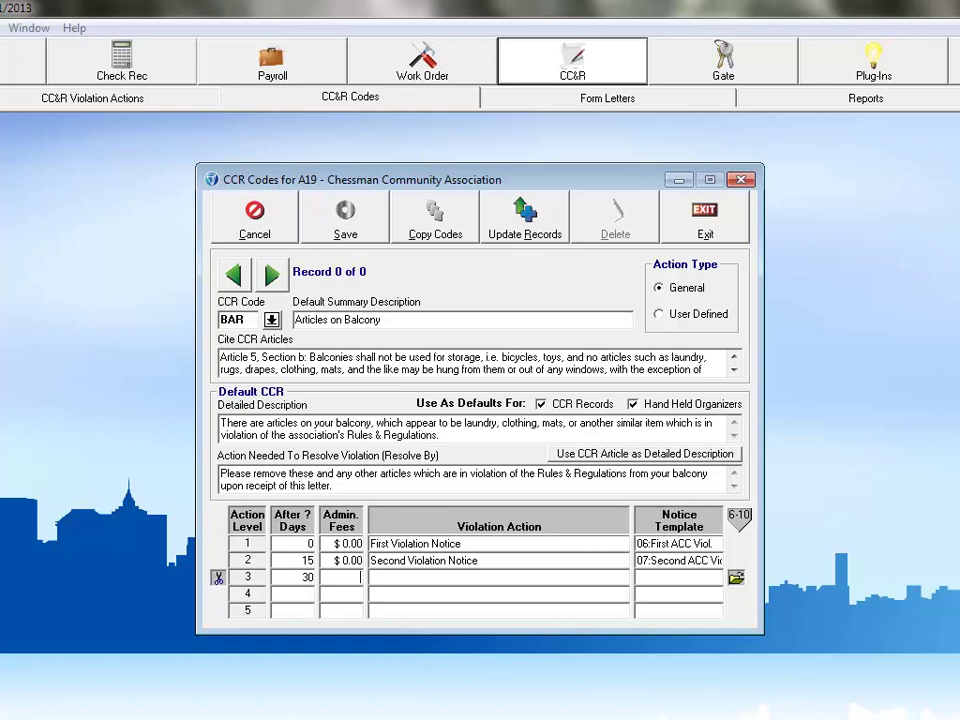
type("100")
key("Tab")
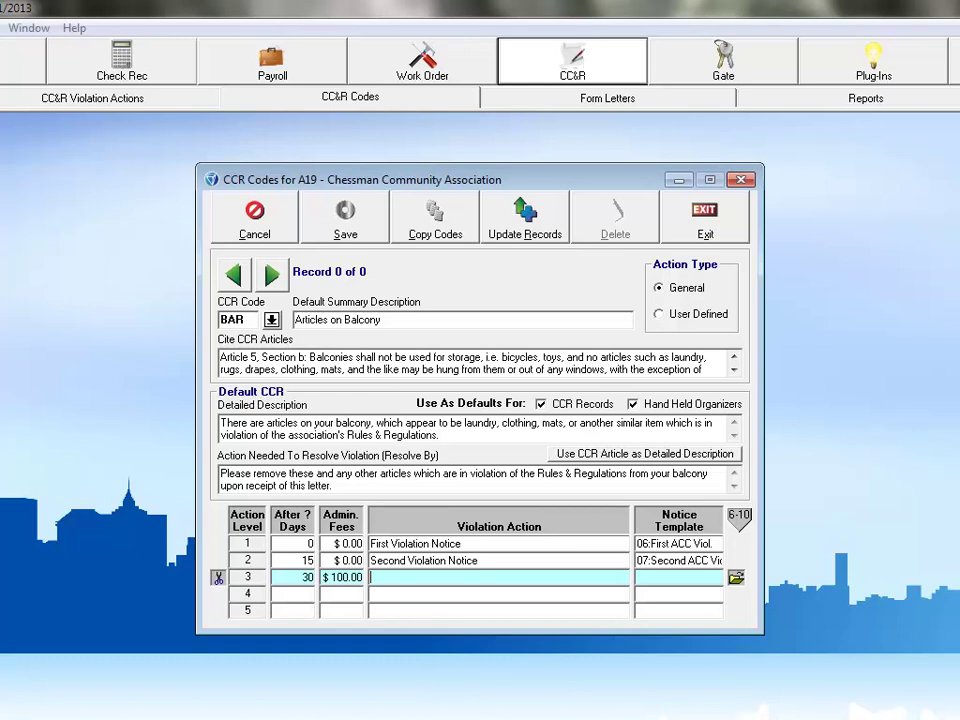
type("Final Violation Notice")
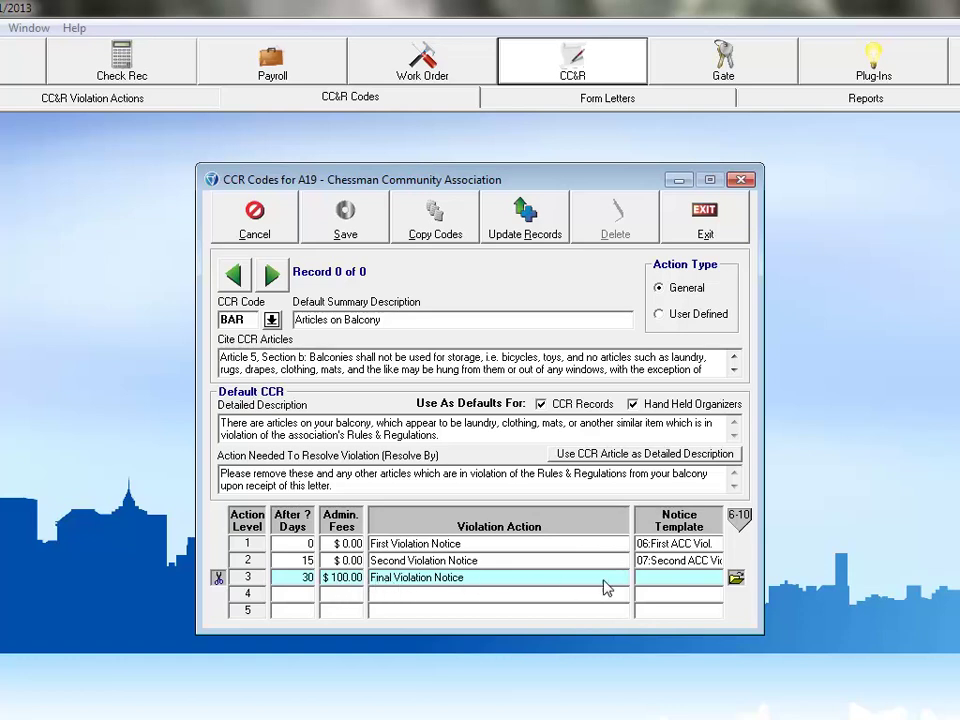
left_click(736, 580)
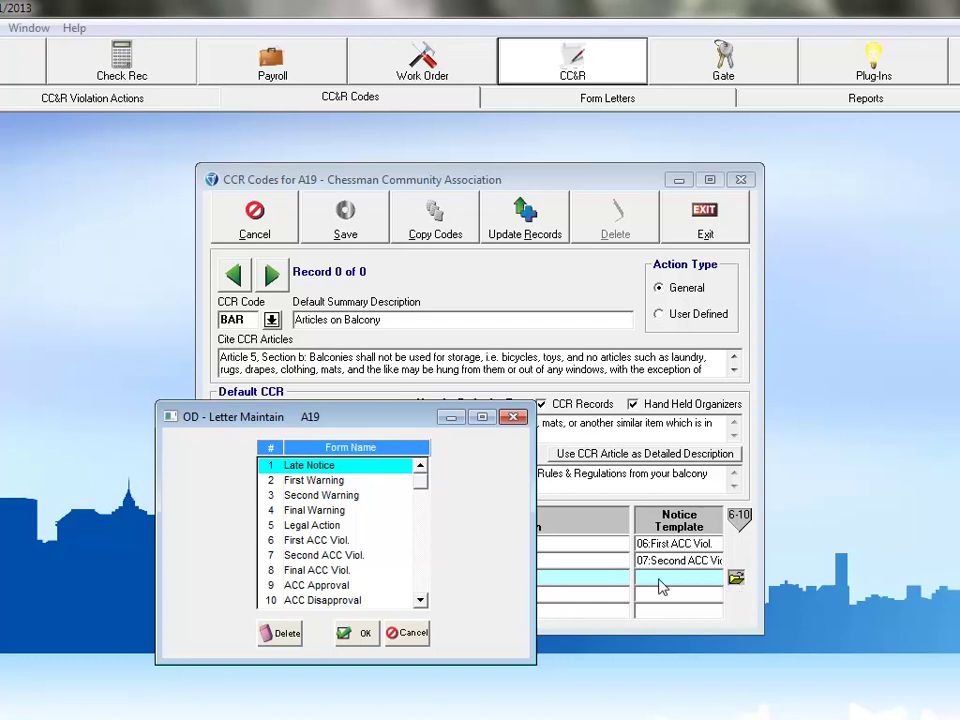
left_click(290, 571)
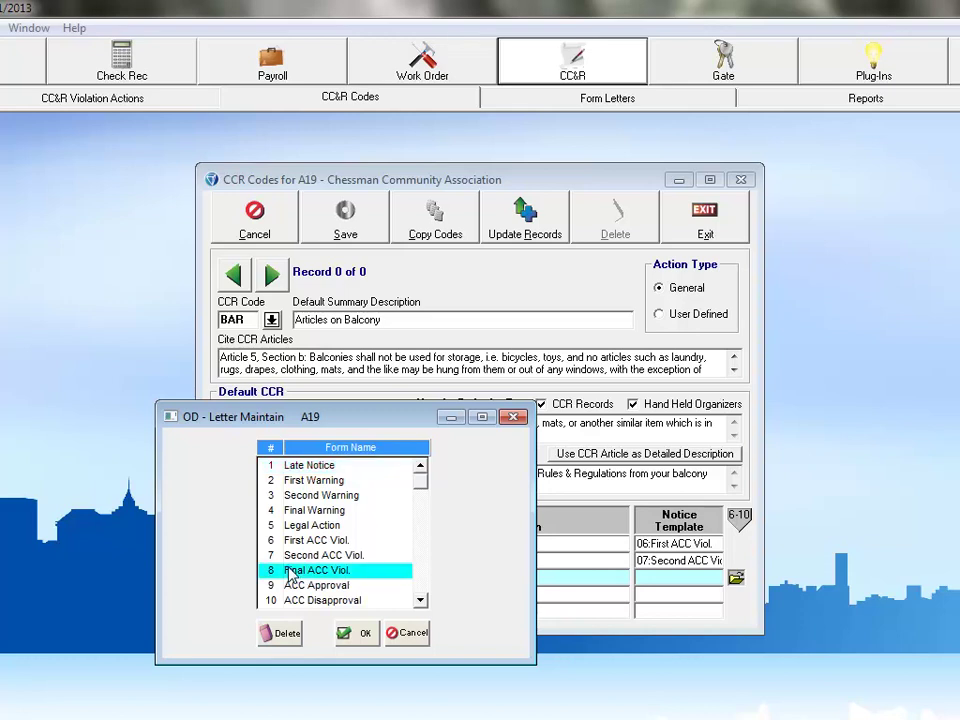
left_click(362, 635)
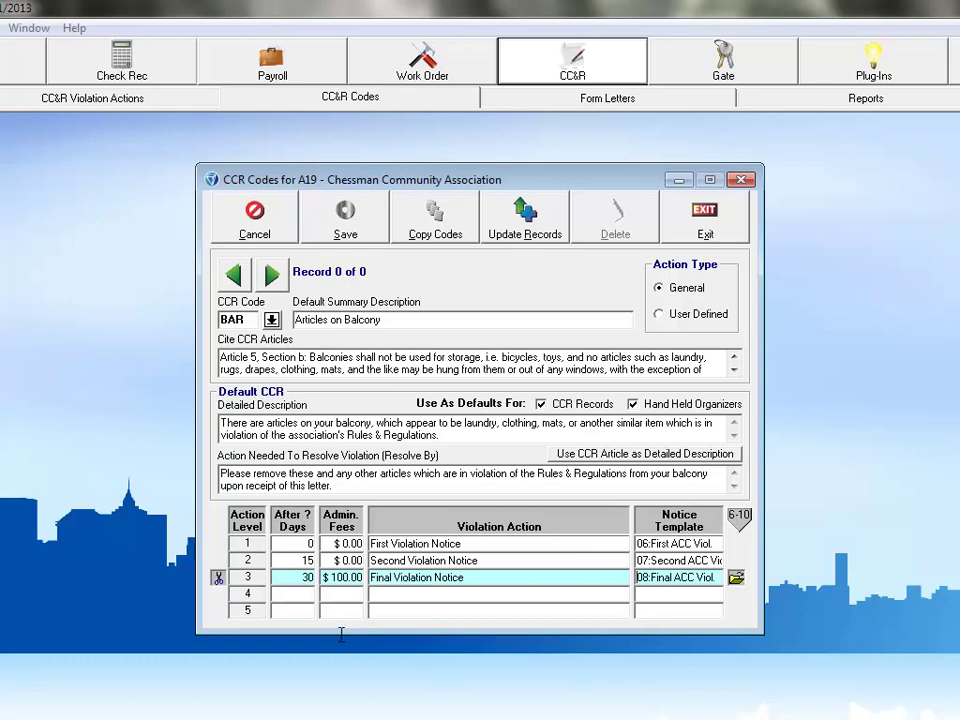
Step: Define action level 4 as "Send to Attorney" after 45 days with a $0.00 fee and no letter template
left_click(312, 594)
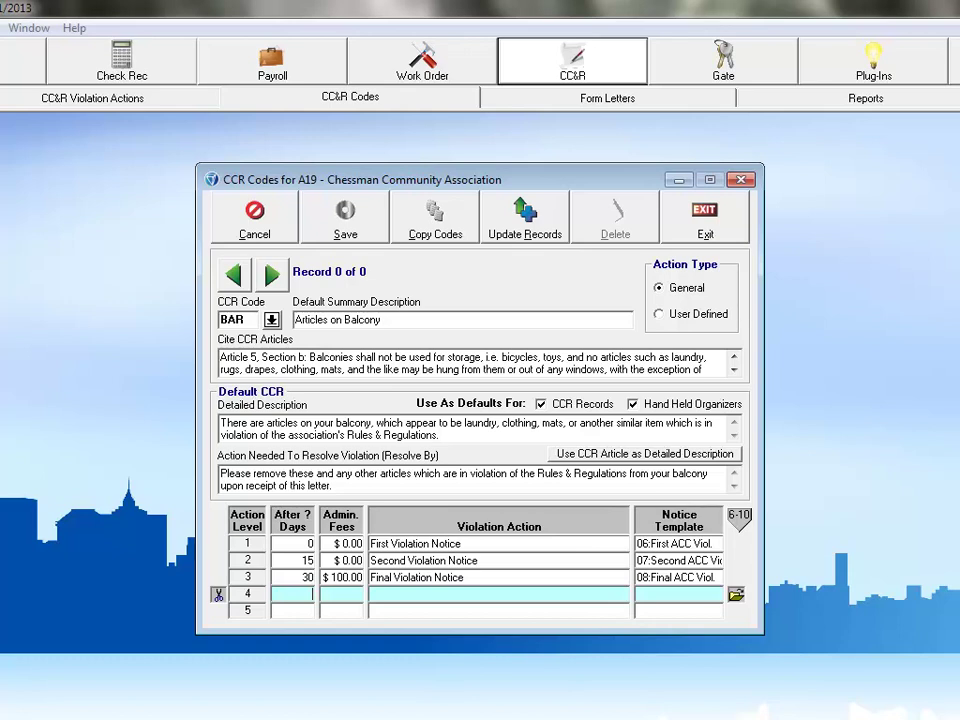
type("45")
key("Tab")
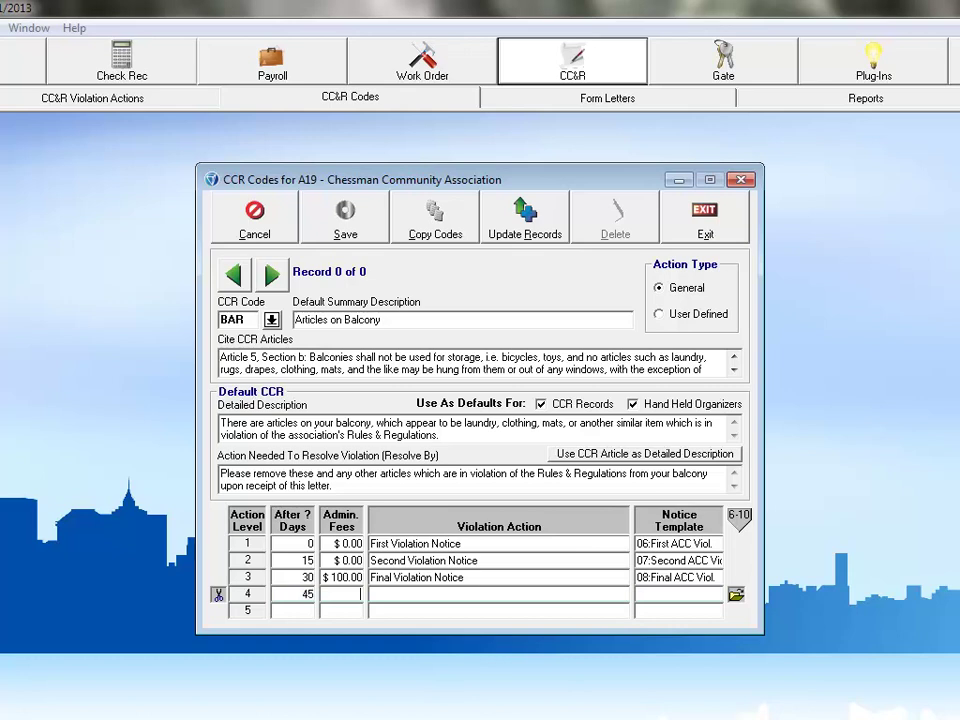
left_click(498, 594)
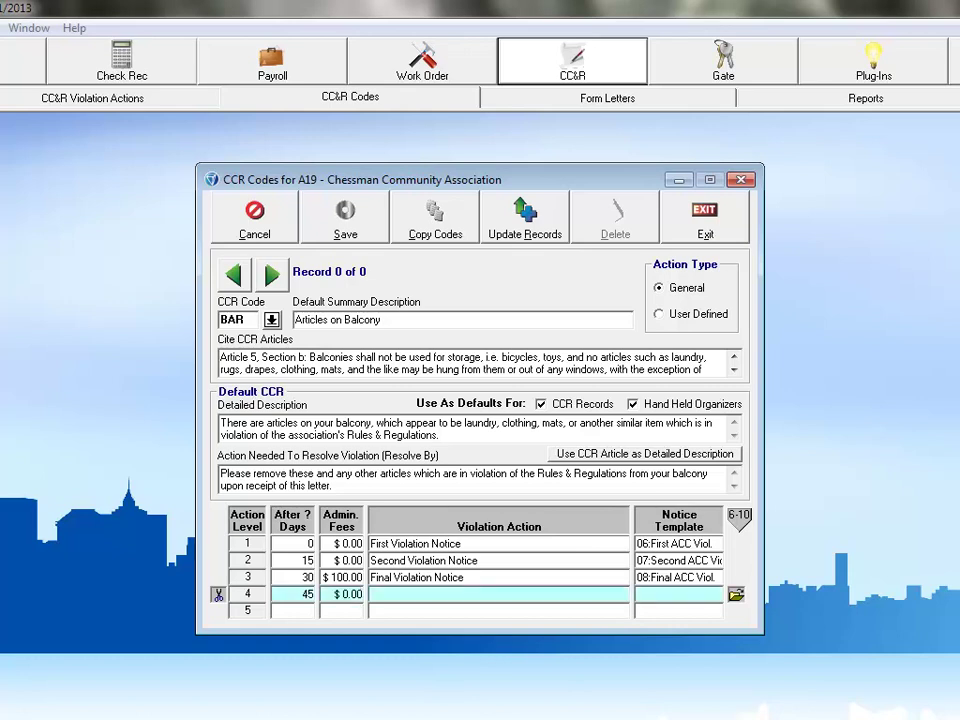
type("Send to Attorney")
left_click(300, 606)
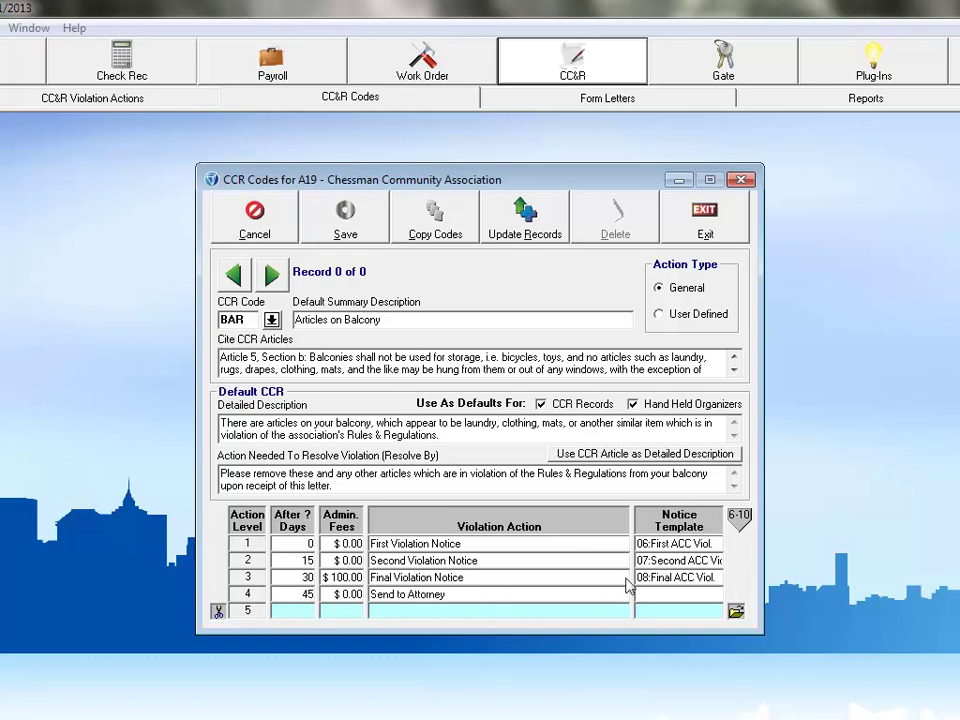
Step: Check the rows for action levels 6 to 10 and save the BAR code
left_click(740, 516)
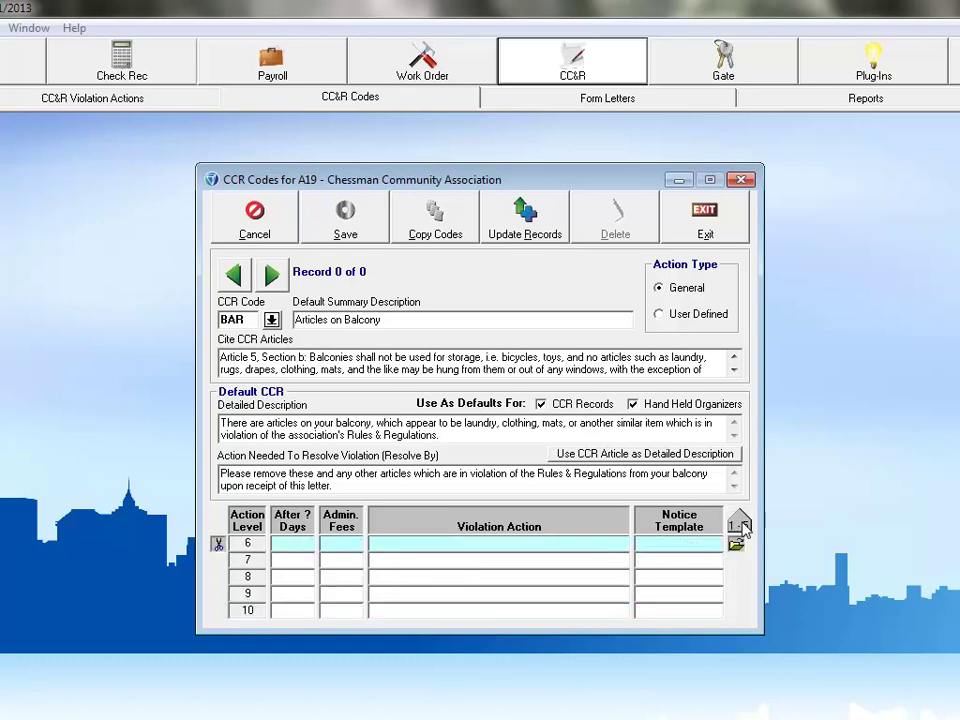
left_click(740, 520)
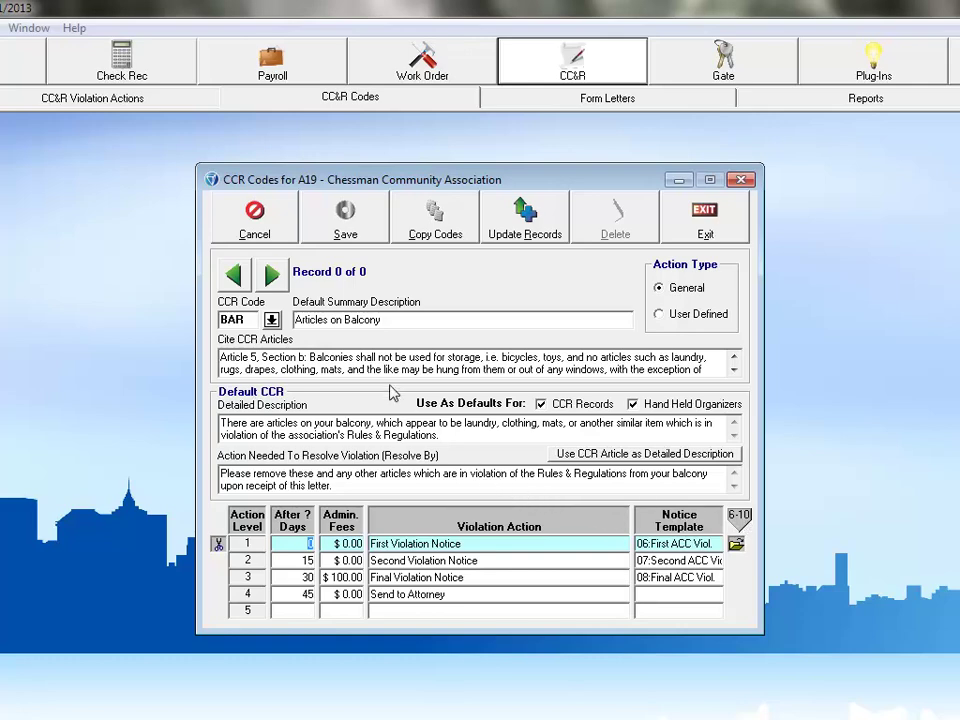
left_click(345, 225)
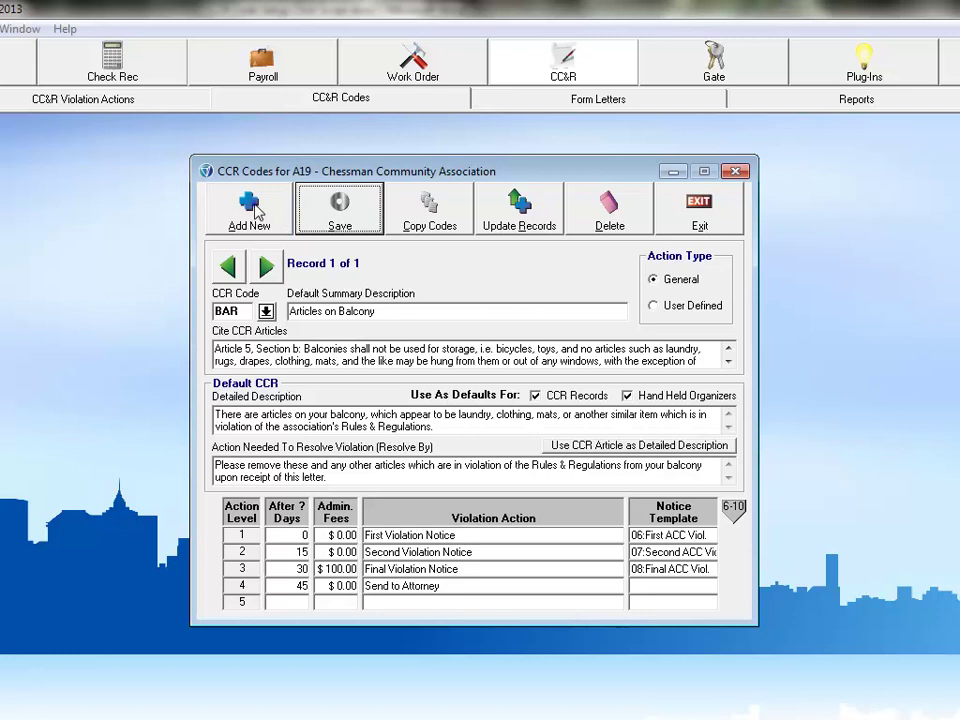
Step: Add the CCR code BST, described as "Storage Items on Balcony", and paste the Article 5, Section b balcony text as its cited article
left_click(250, 210)
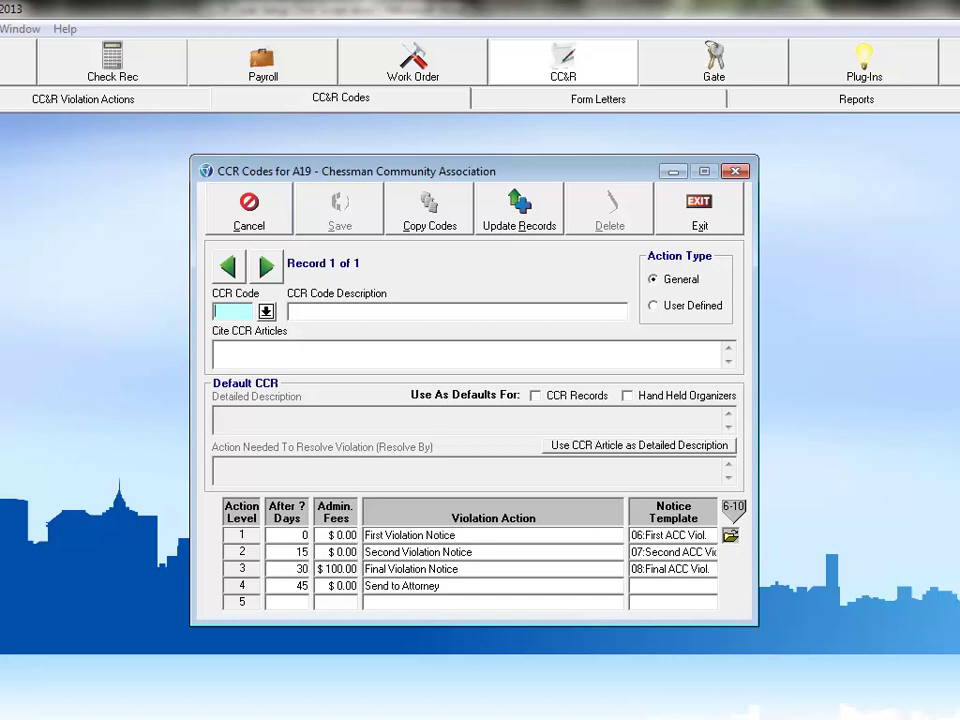
type("BST")
left_click(352, 310)
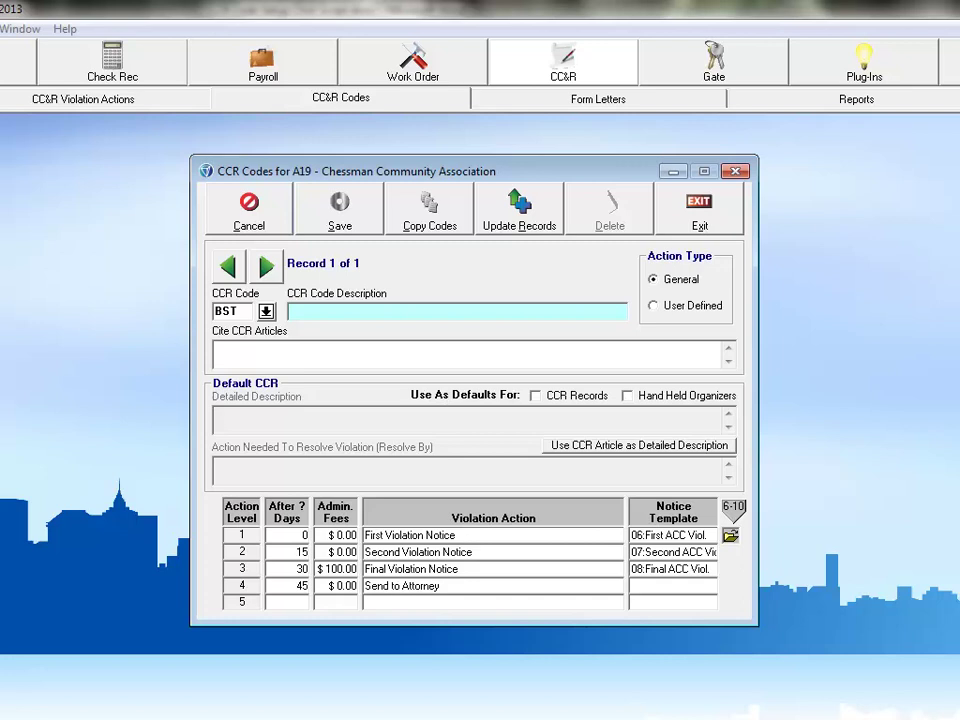
type("Storage Items on Balcony")
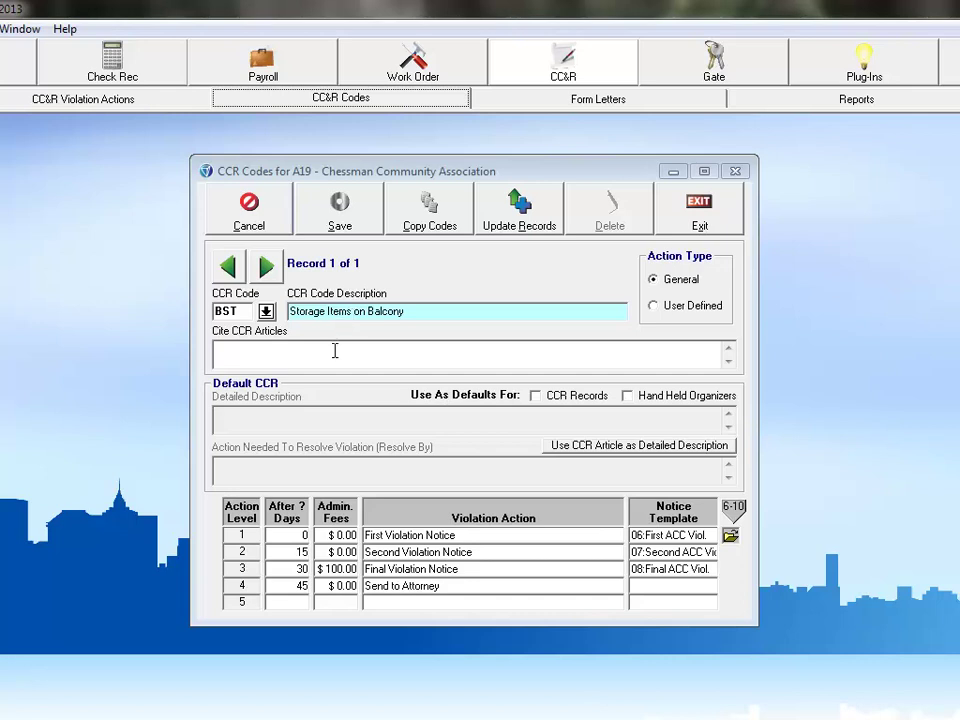
left_click(334, 350)
key("ctrl+v")
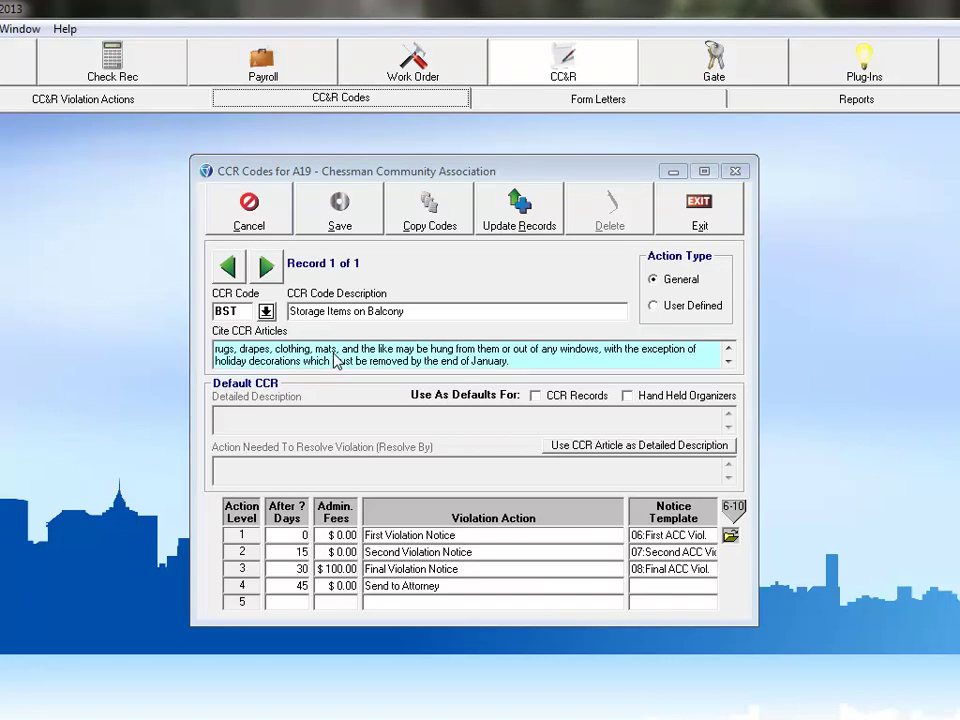
Step: Enable defaults for CCR Records and Hand Held Organizers with the description "There are items on your balcony, which may not be stored in public view."
left_click(536, 396)
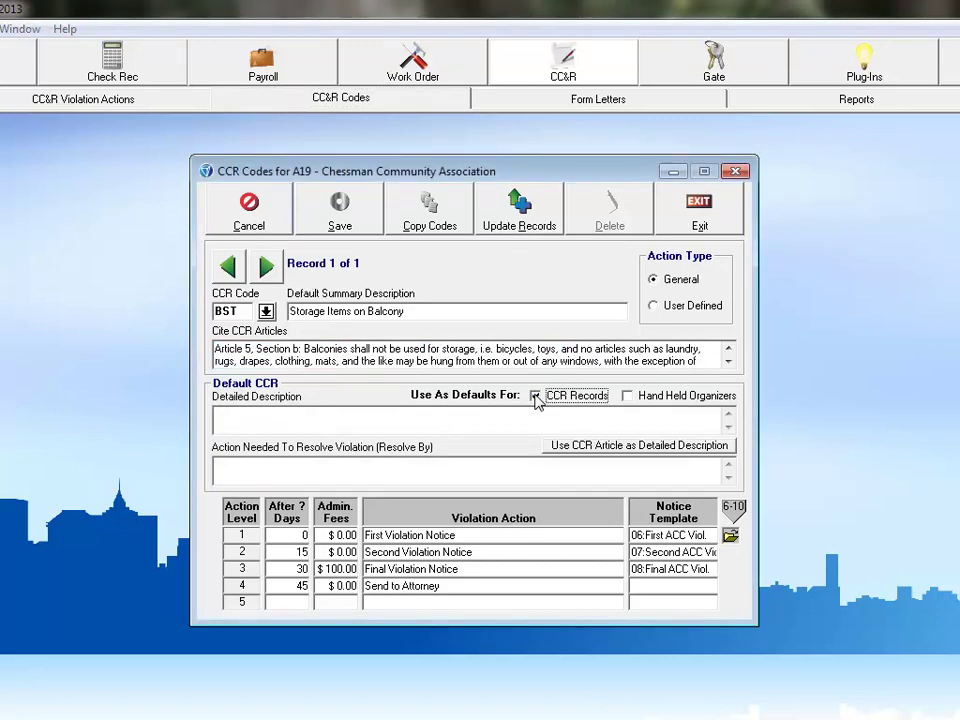
left_click(627, 396)
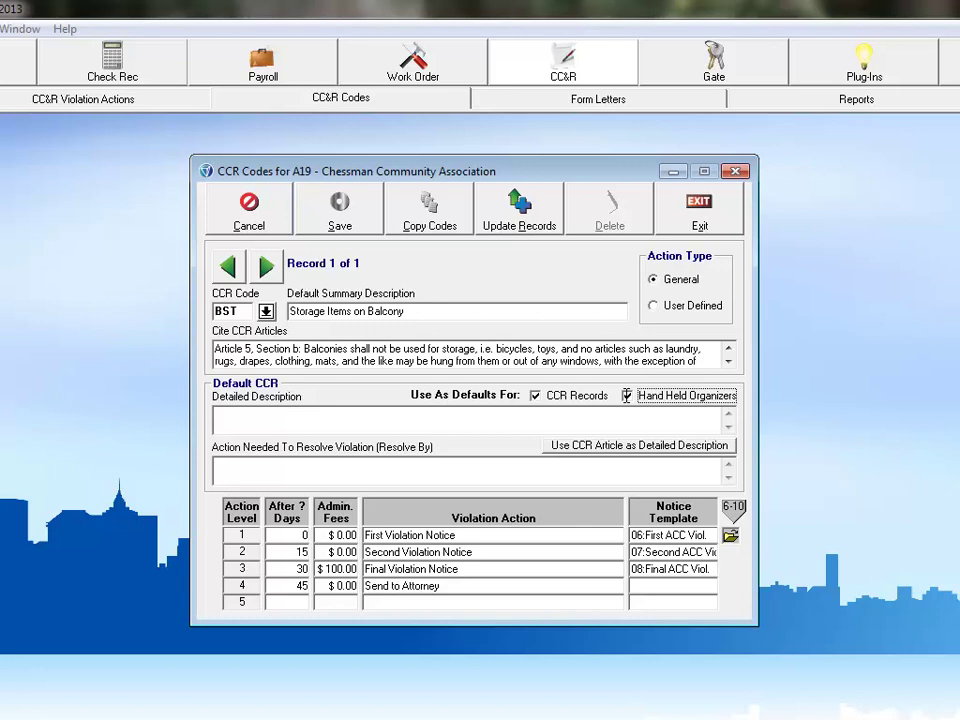
left_click(497, 421)
type("There are items on your balcony, which may not be stored in public view.")
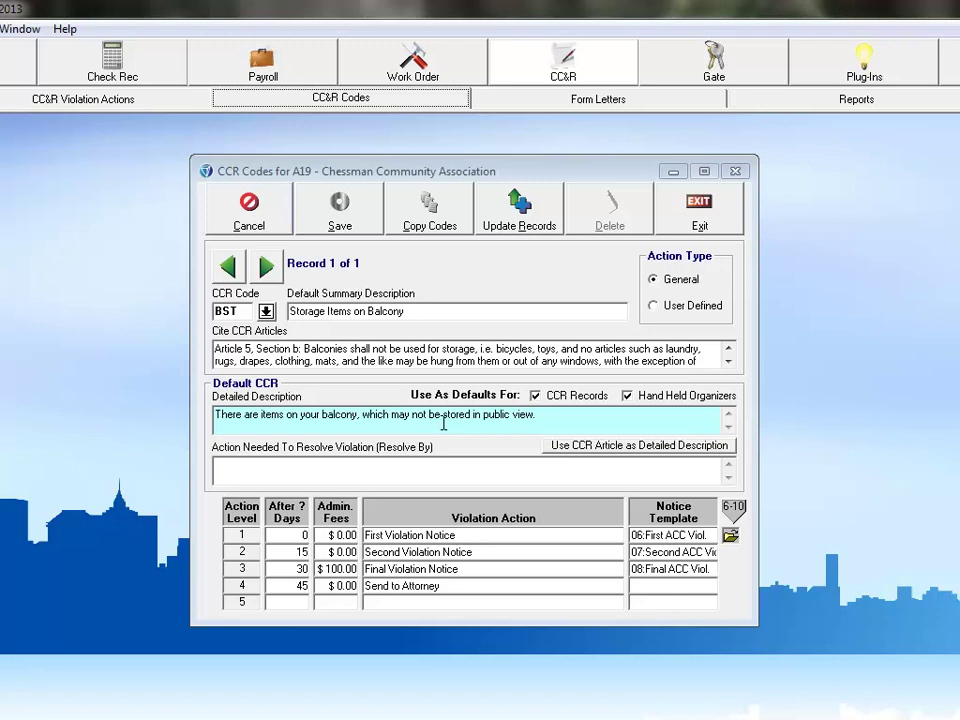
Step: Enter the resolving action: please remove these and any other items violating the Rules & Regulations from your balcony upon receipt of this letter; save the code
left_click(371, 466)
type("Please remove these and any other items which are in violation of the Rules & Regulations from your balcony upon receipt of this letter.")
key("Tab")
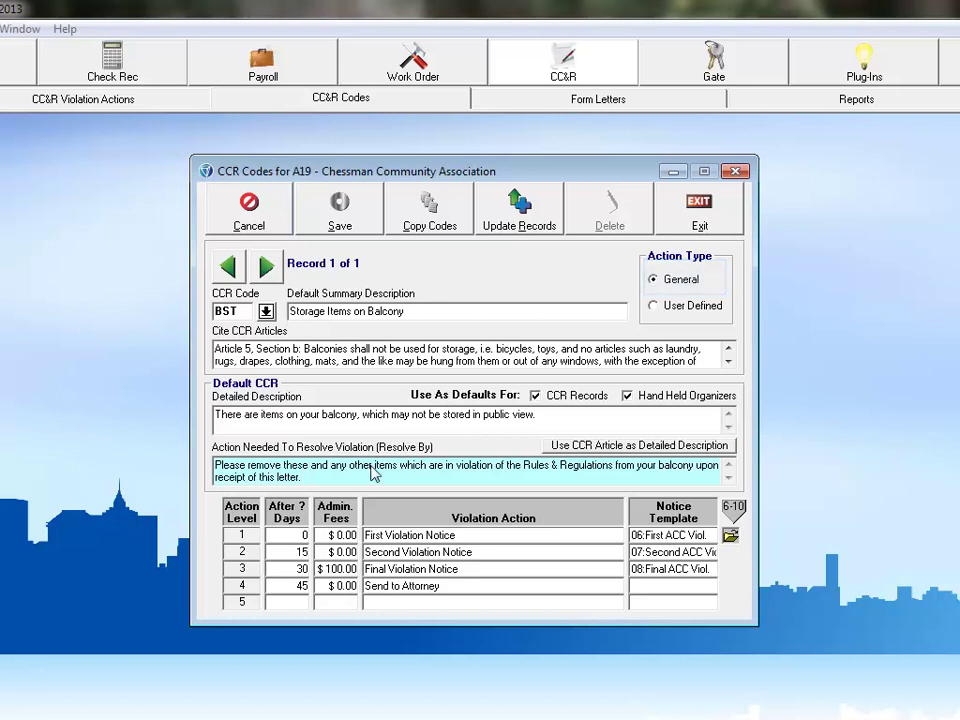
key("Tab")
left_click(316, 210)
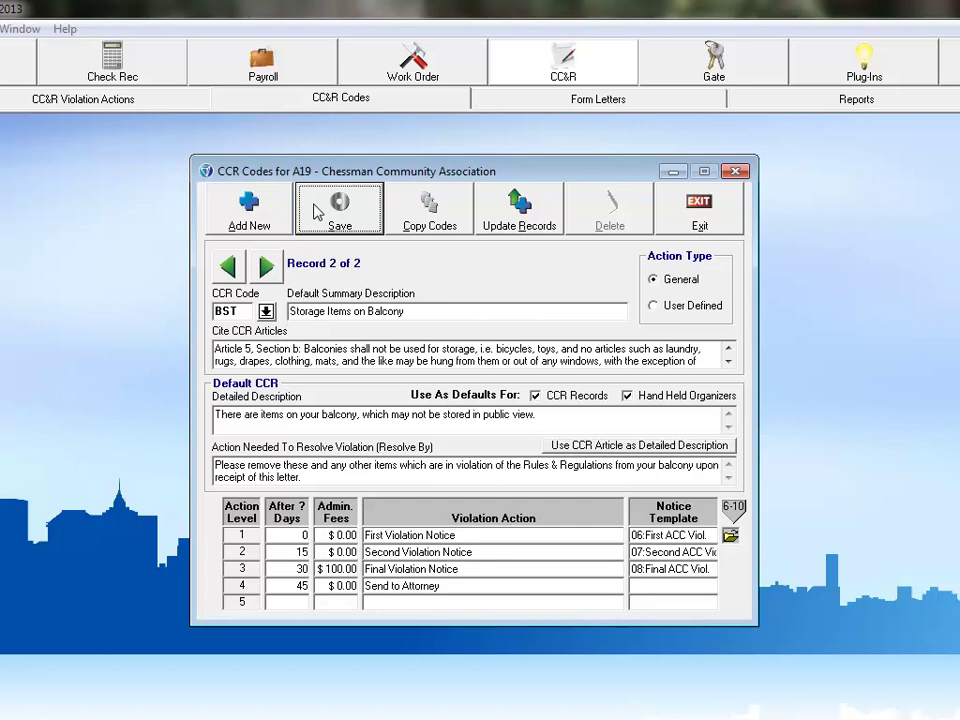
Step: Append only the CCR codes, without action tables, from XX - Sample Condominium to A19 - Chessman Community Association and close the copy utility
left_click(435, 220)
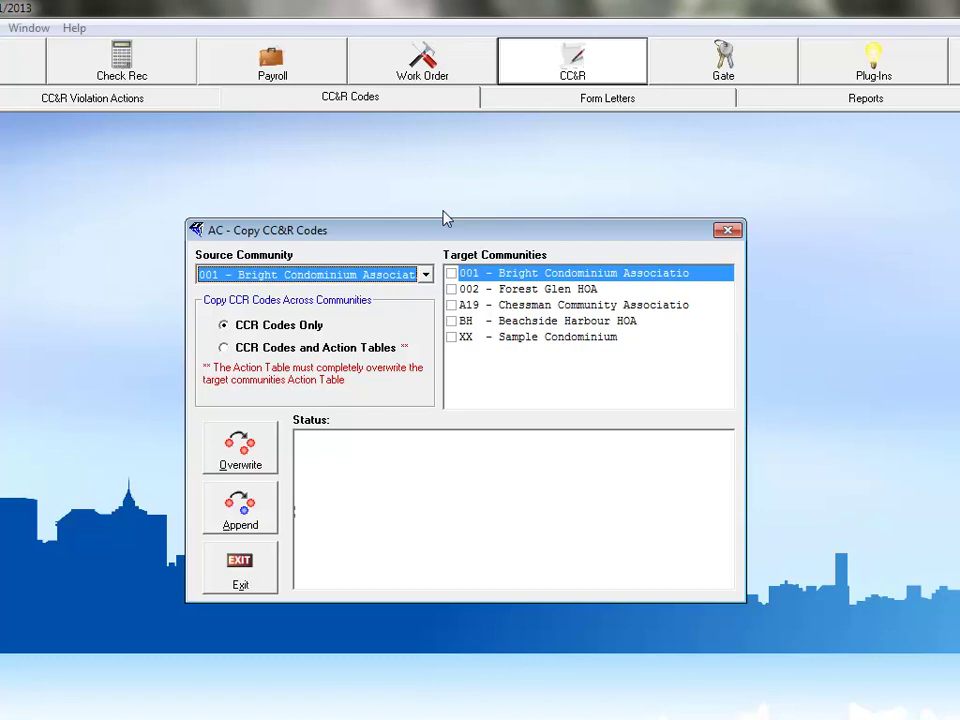
left_click(425, 275)
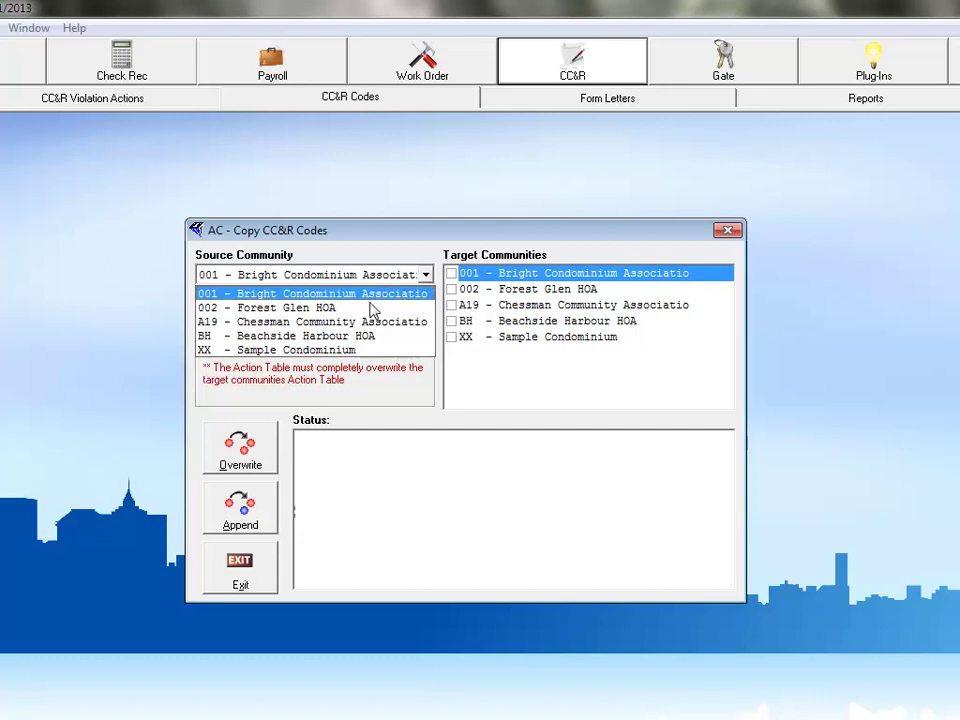
left_click(360, 350)
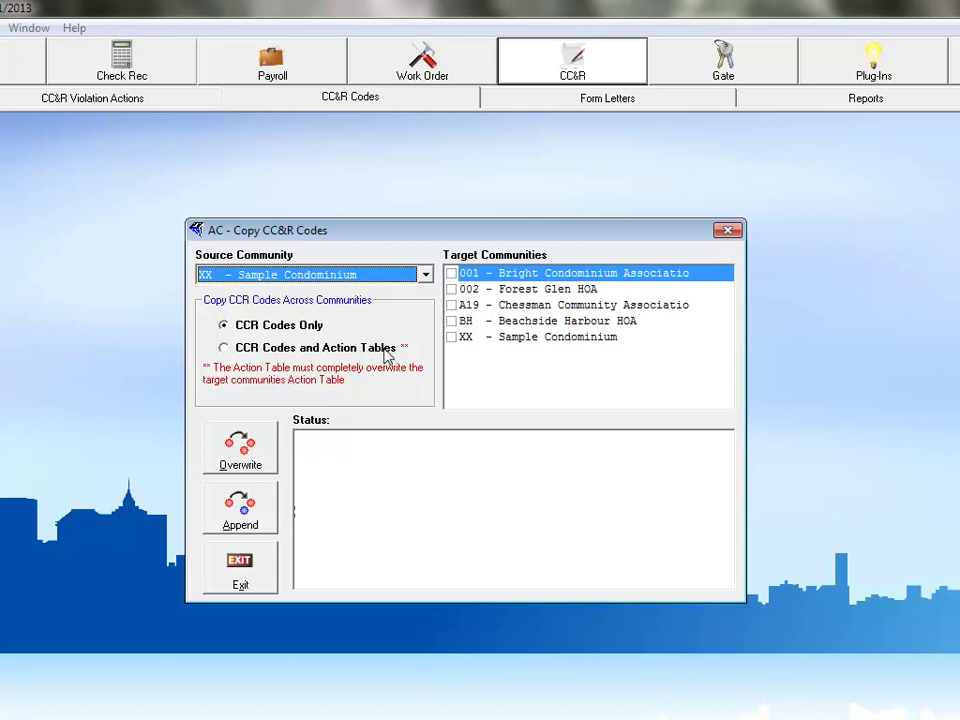
left_click(452, 305)
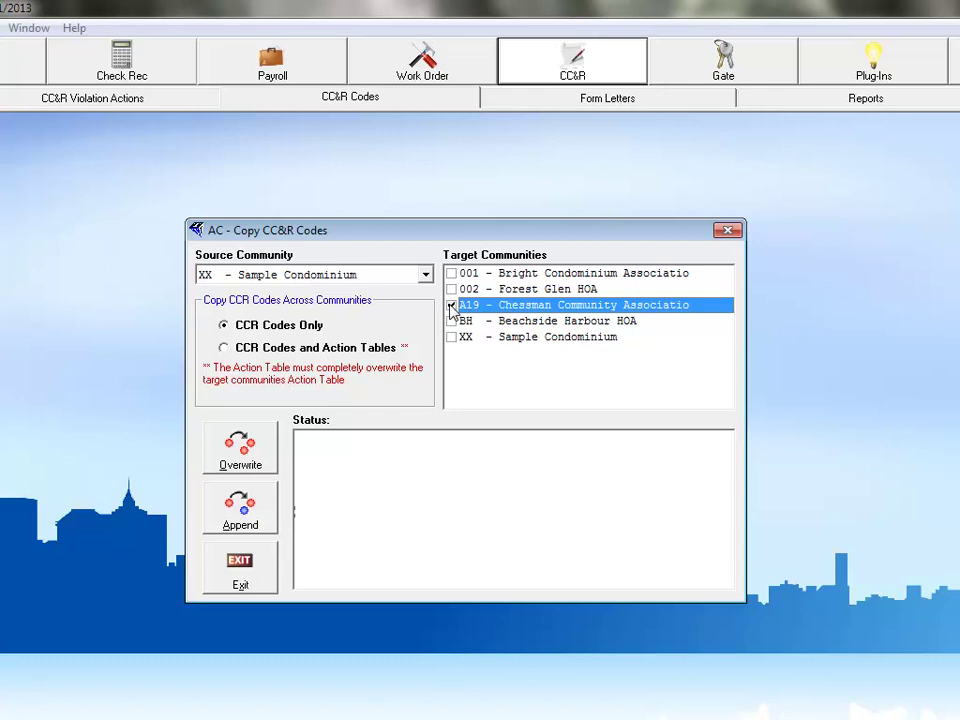
left_click(223, 348)
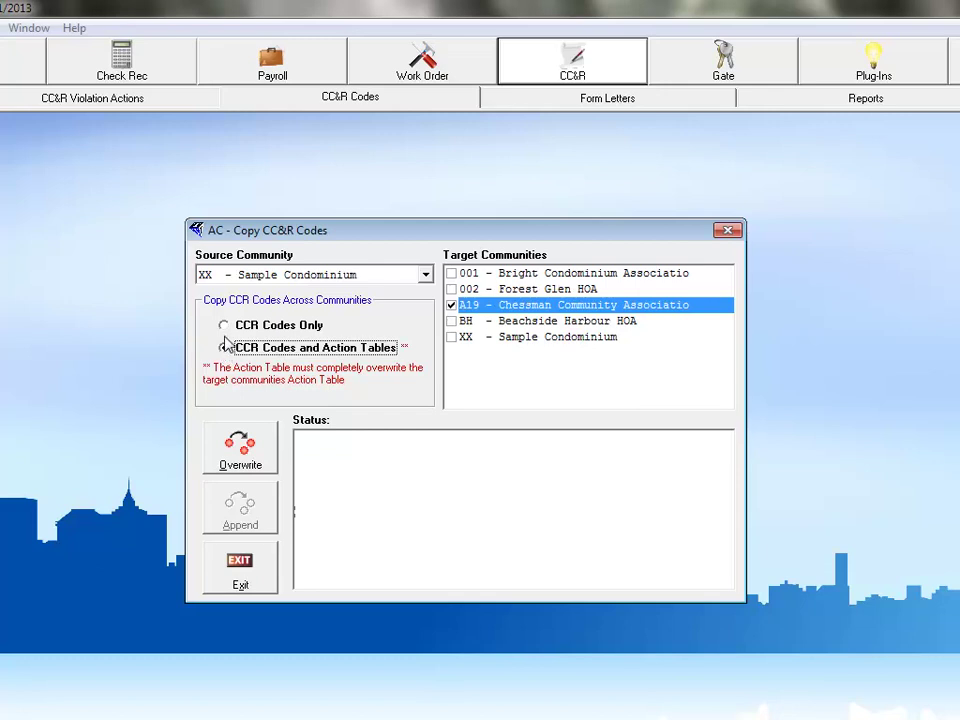
left_click(224, 326)
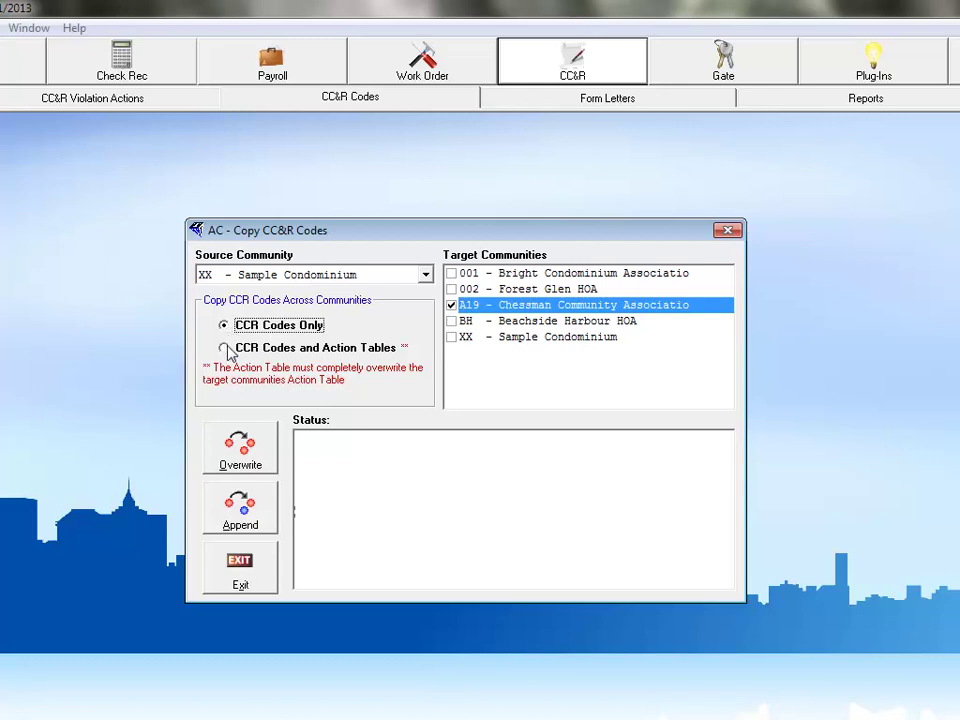
left_click(232, 514)
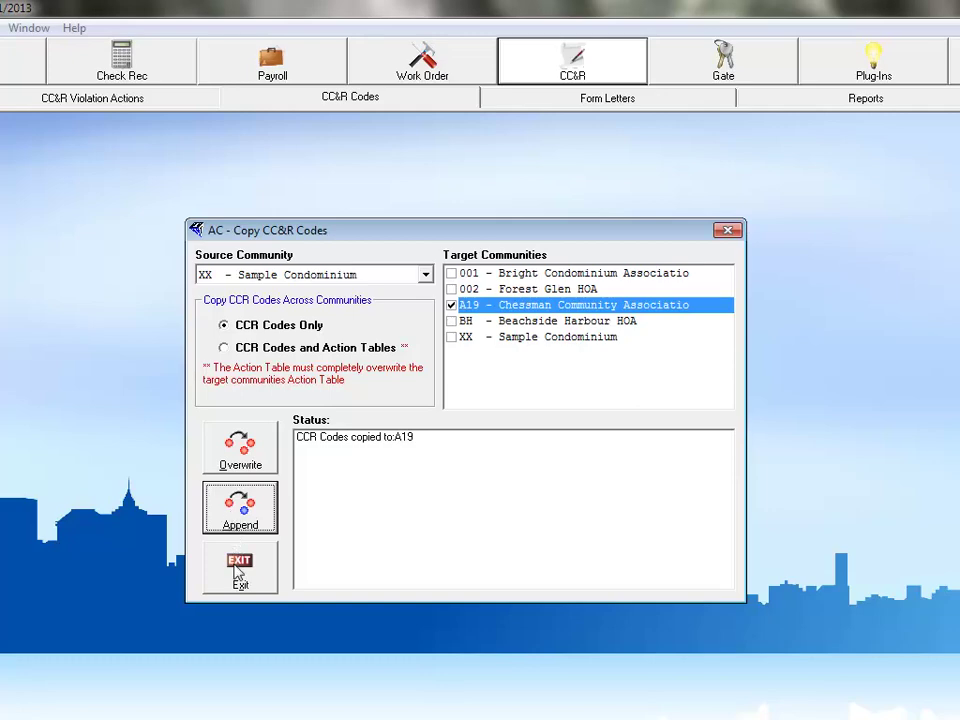
left_click(240, 574)
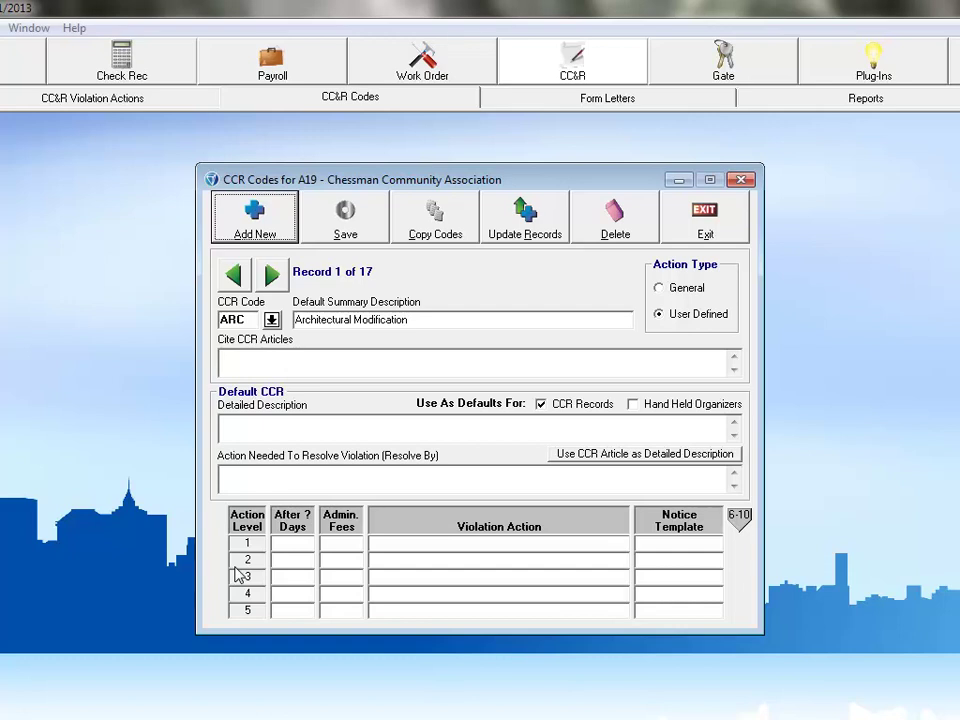
Step: Review the updater utility that applies CCR code action tables to open violation records, and exit it without proceeding
left_click(525, 218)
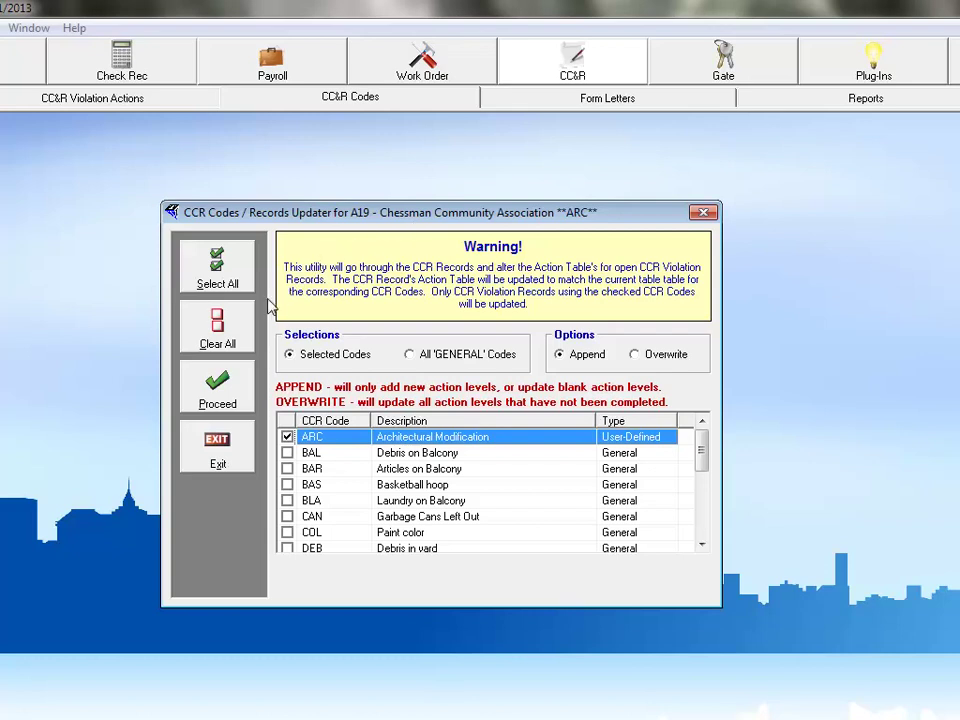
left_click(217, 445)
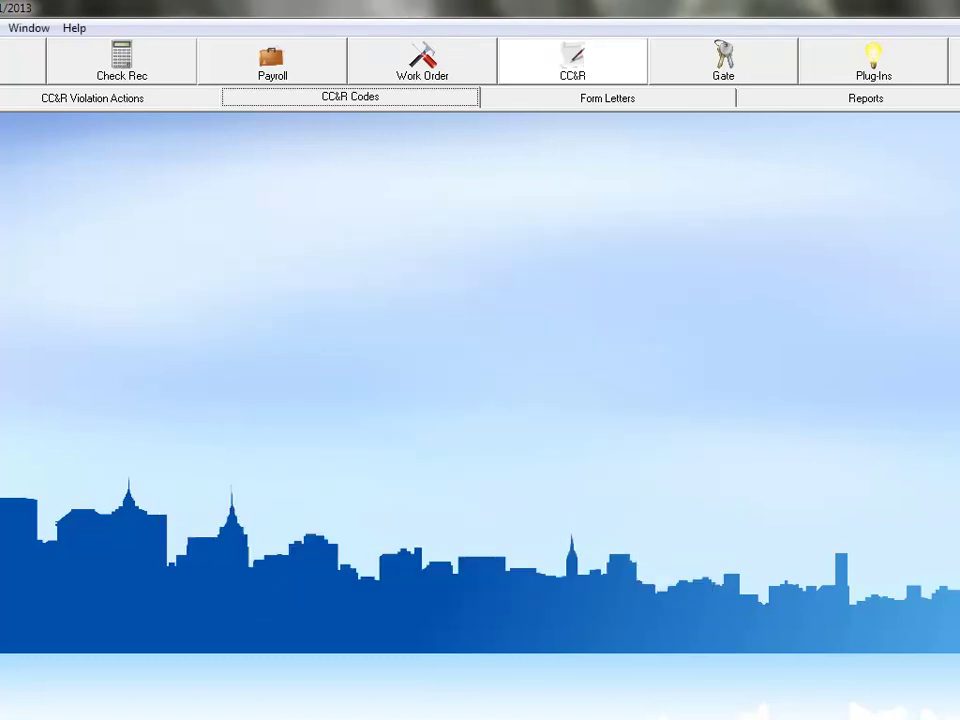